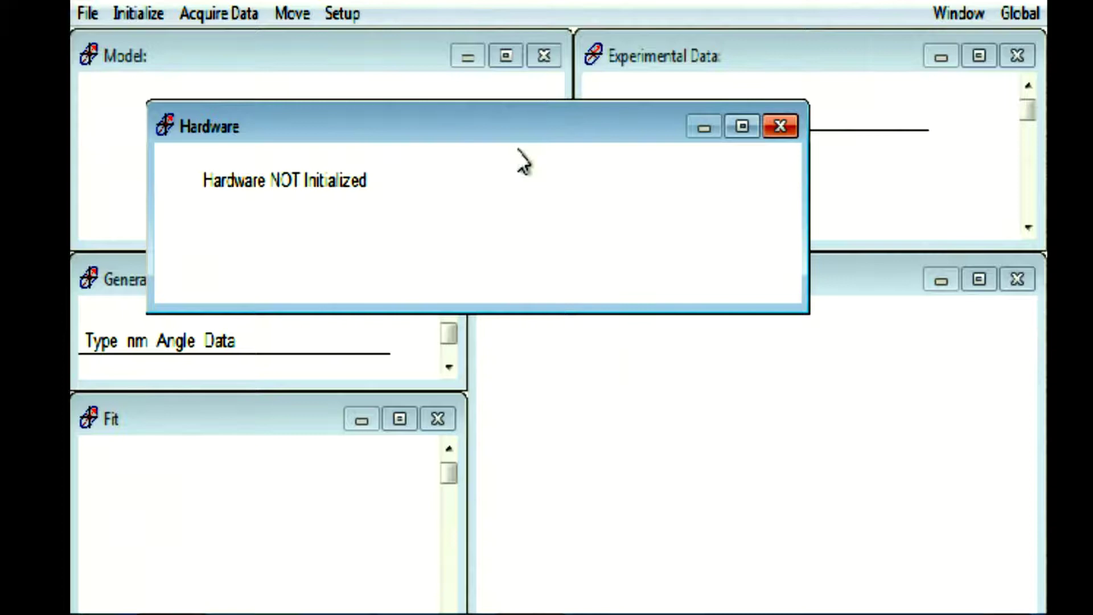
Initialize the ellipsometer hardware and accept the Hardware Log user-name prompt, leaving it uncalibrated.
{"action": "right_click", "coordinate": [512, 196]}
{"action": "right_click", "coordinate": [884, 149]}
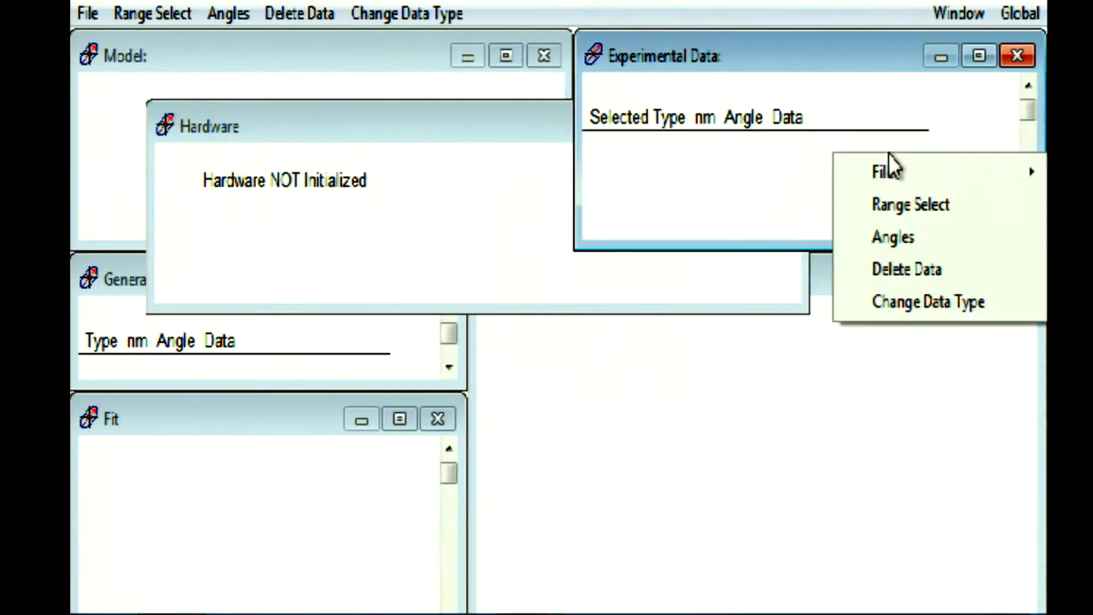
{"action": "right_click", "coordinate": [747, 426]}
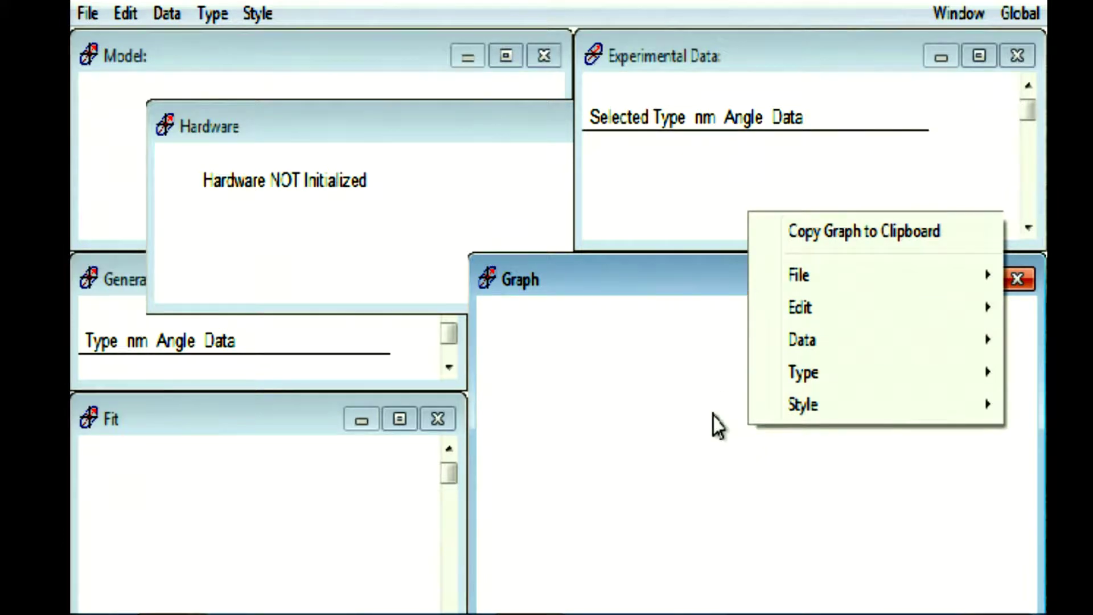
{"action": "left_click", "coordinate": [446, 206]}
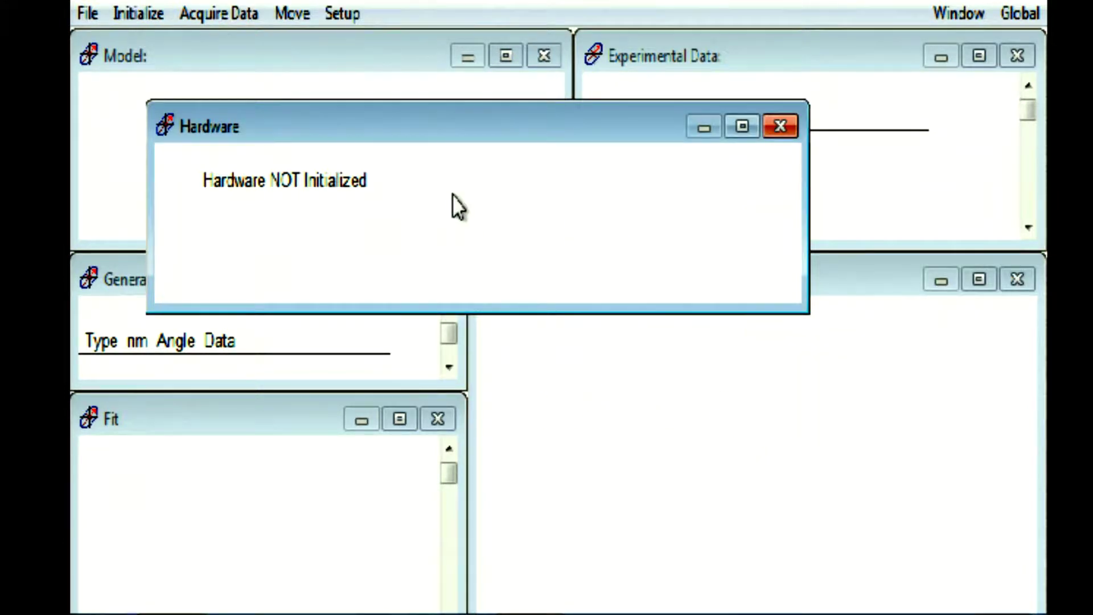
{"action": "right_click", "coordinate": [452, 195]}
{"action": "left_click", "coordinate": [512, 247]}
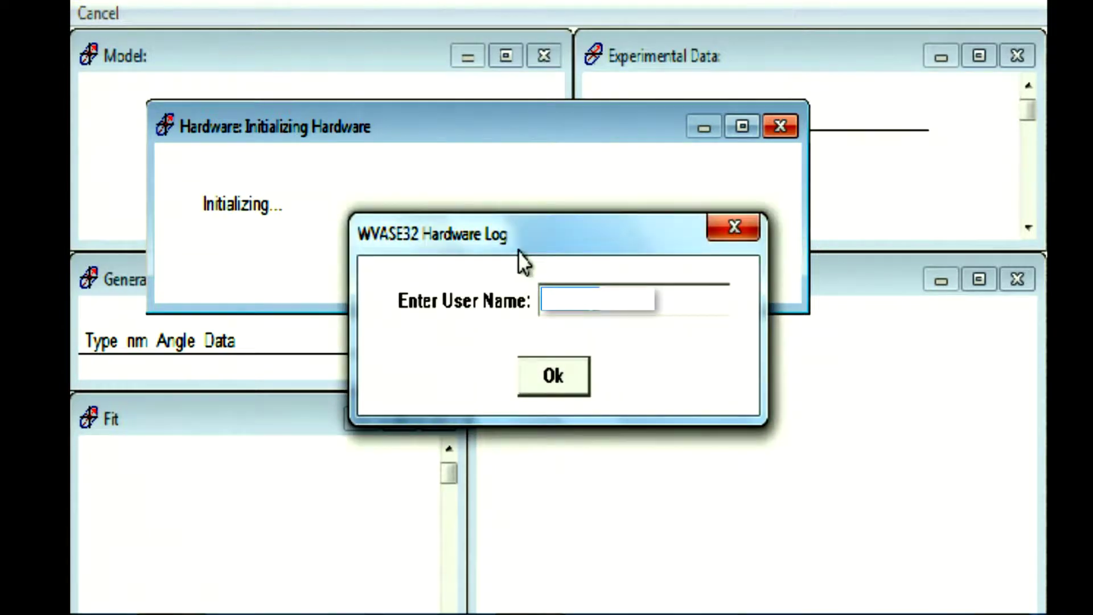
{"action": "key", "text": "Return"}
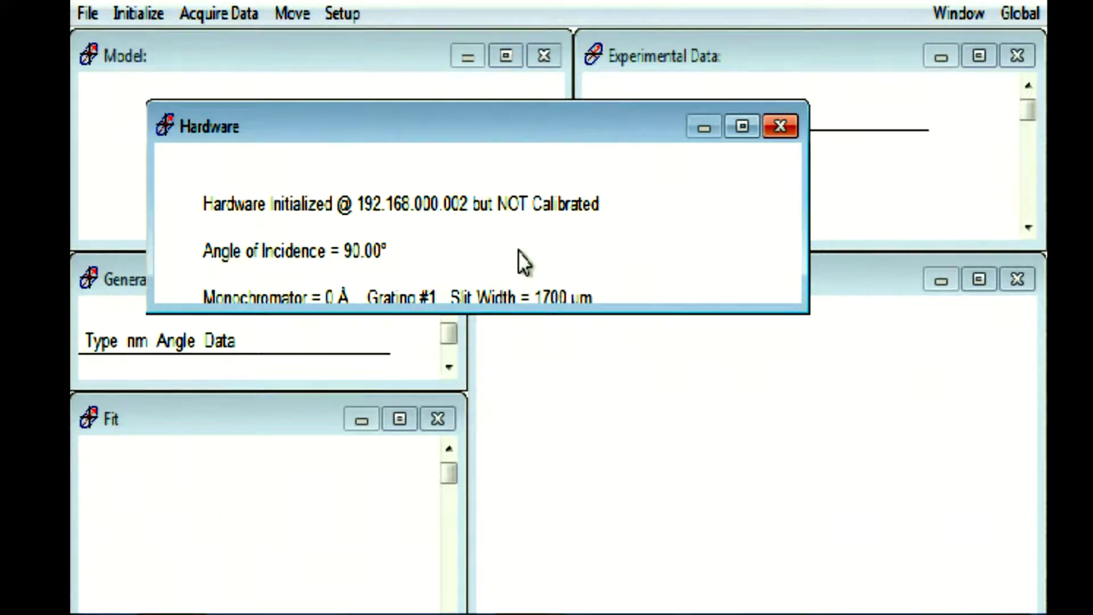
Launch Align Sample from Acquire Data to track the beam's X/Y position and intensity live.
{"action": "right_click", "coordinate": [655, 181]}
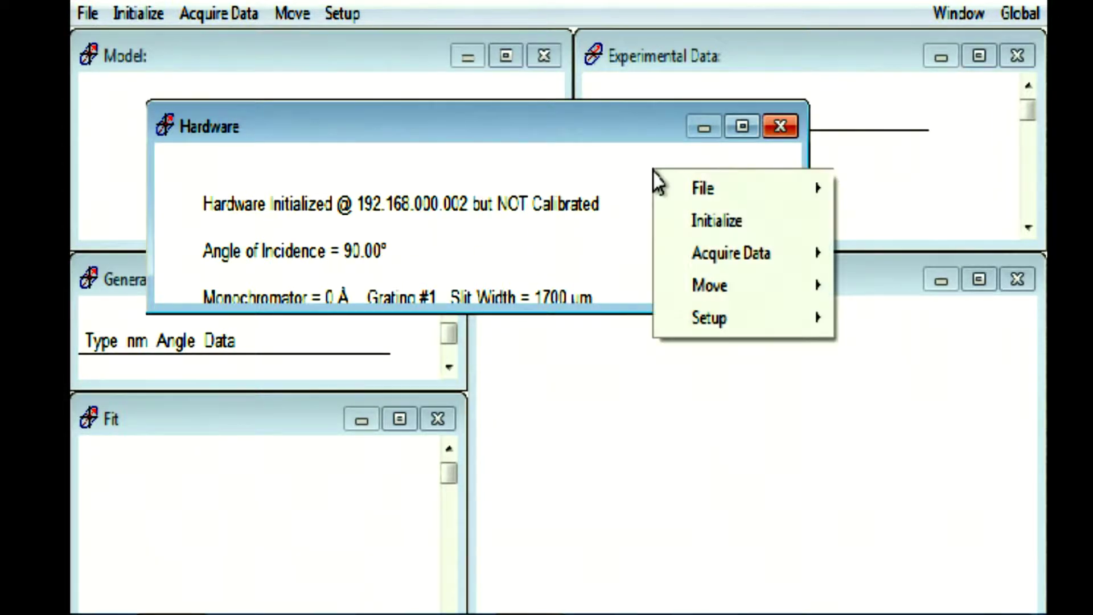
{"action": "mouse_move", "coordinate": [708, 261]}
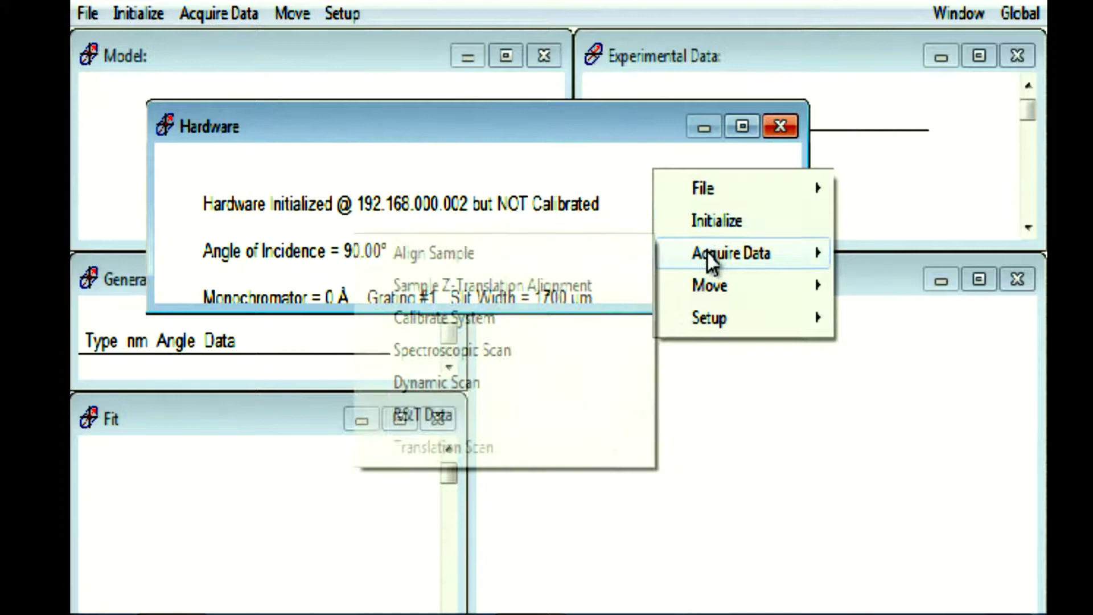
{"action": "left_click", "coordinate": [474, 263]}
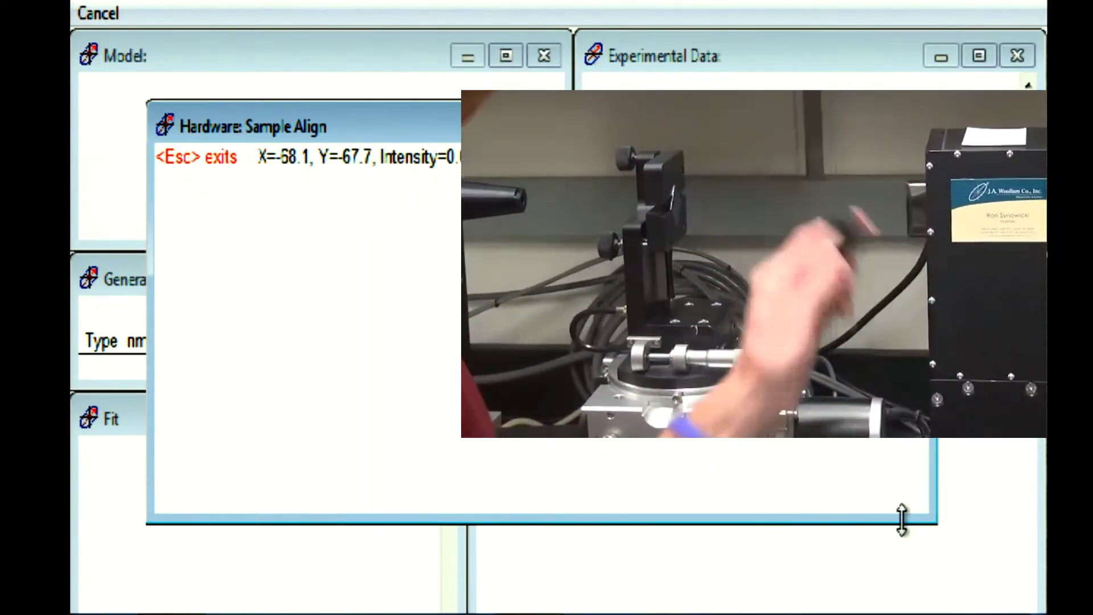
End the tilt alignment, then run and exit the Z-axis height alignment.
{"action": "key", "text": "Escape"}
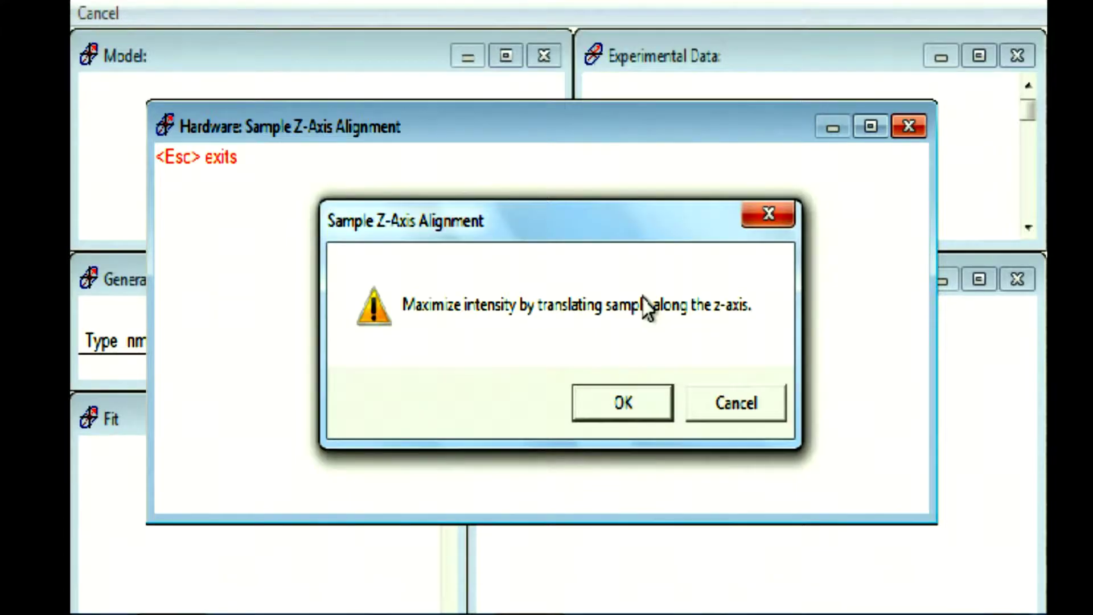
{"action": "key", "text": "Return"}
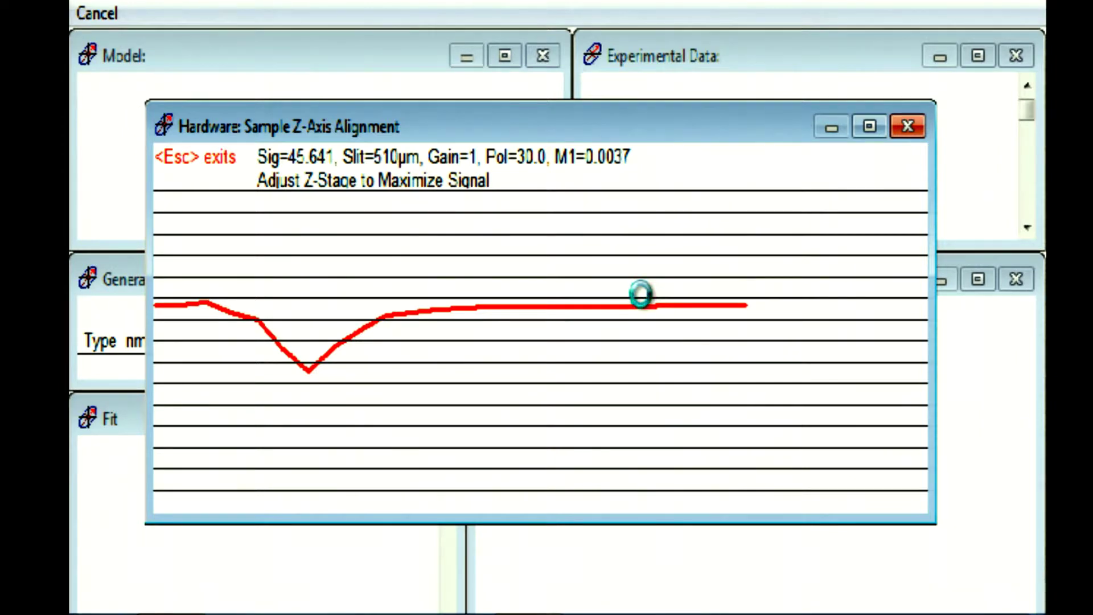
{"action": "key", "text": "Escape"}
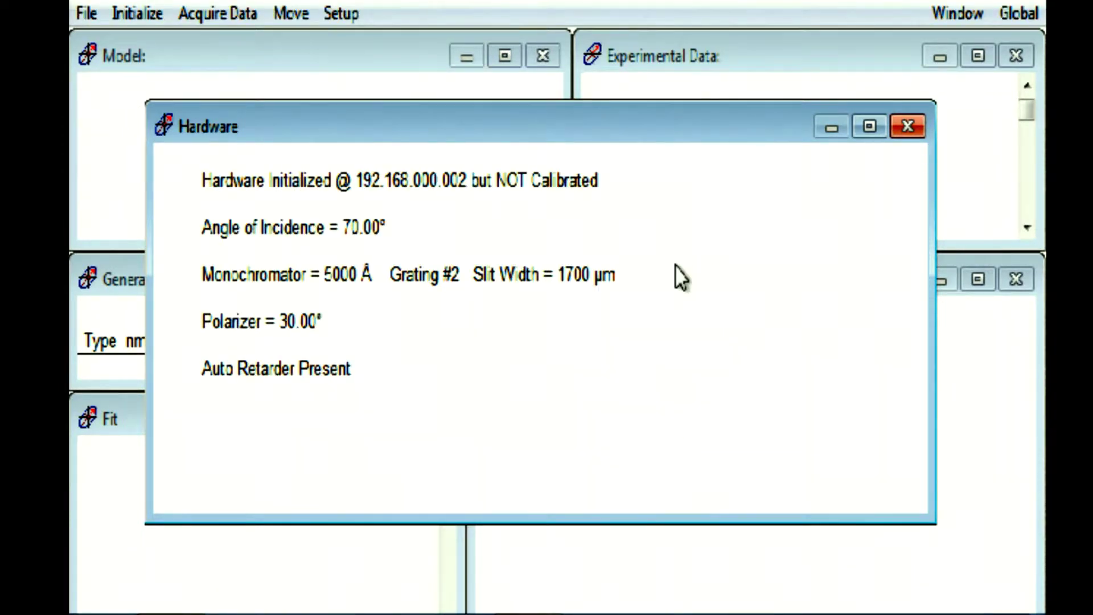
Run a Fine-mode system calibration at 5000 Å and 70° incidence.
{"action": "right_click", "coordinate": [676, 265]}
{"action": "mouse_move", "coordinate": [732, 349]}
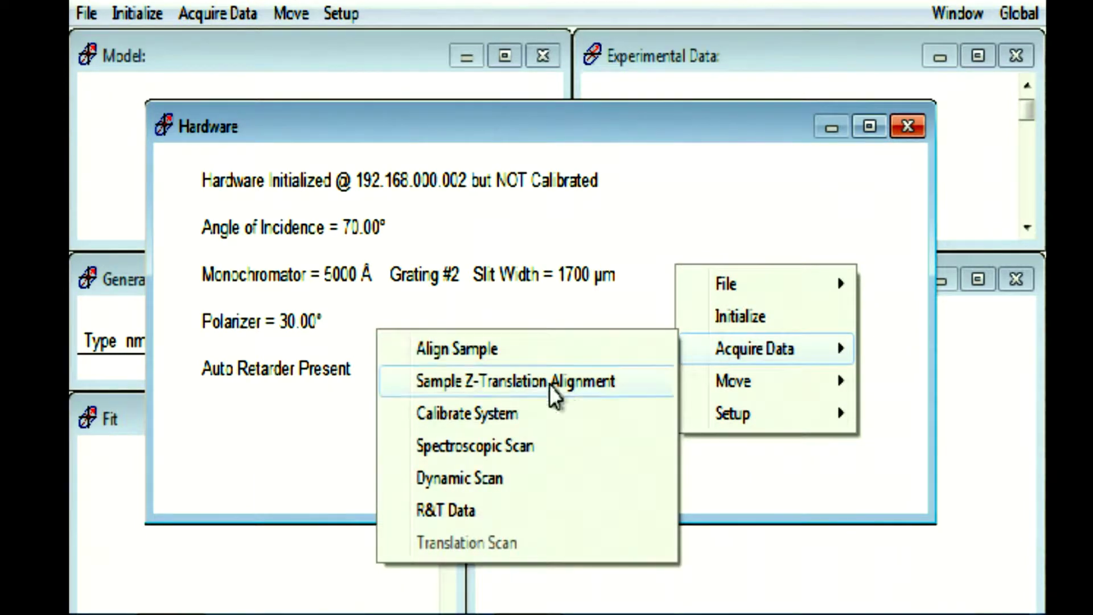
{"action": "left_click", "coordinate": [506, 421]}
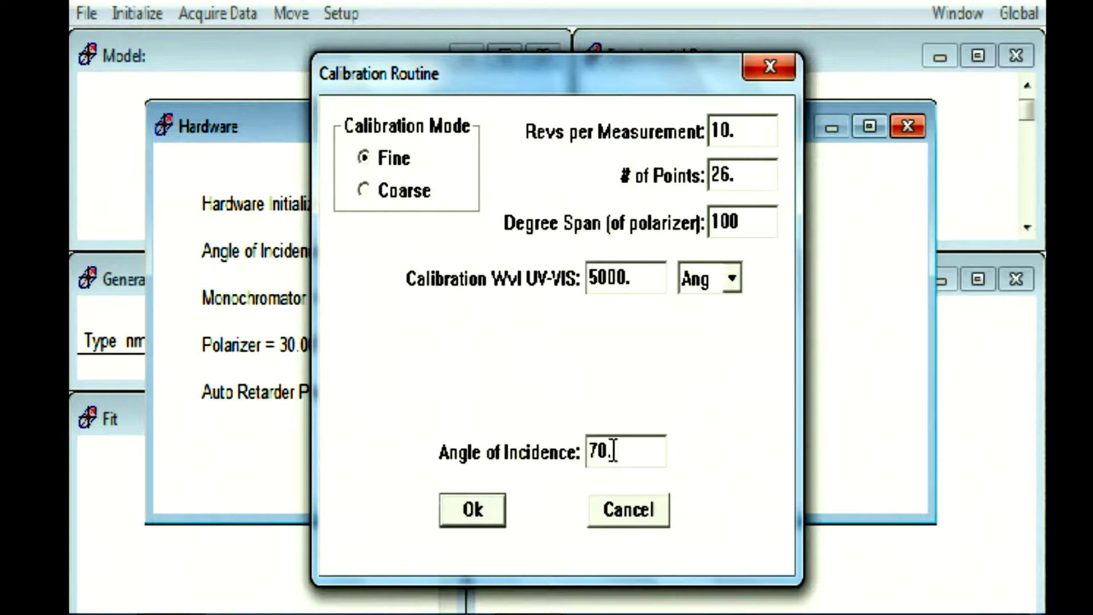
{"action": "left_click", "coordinate": [472, 510]}
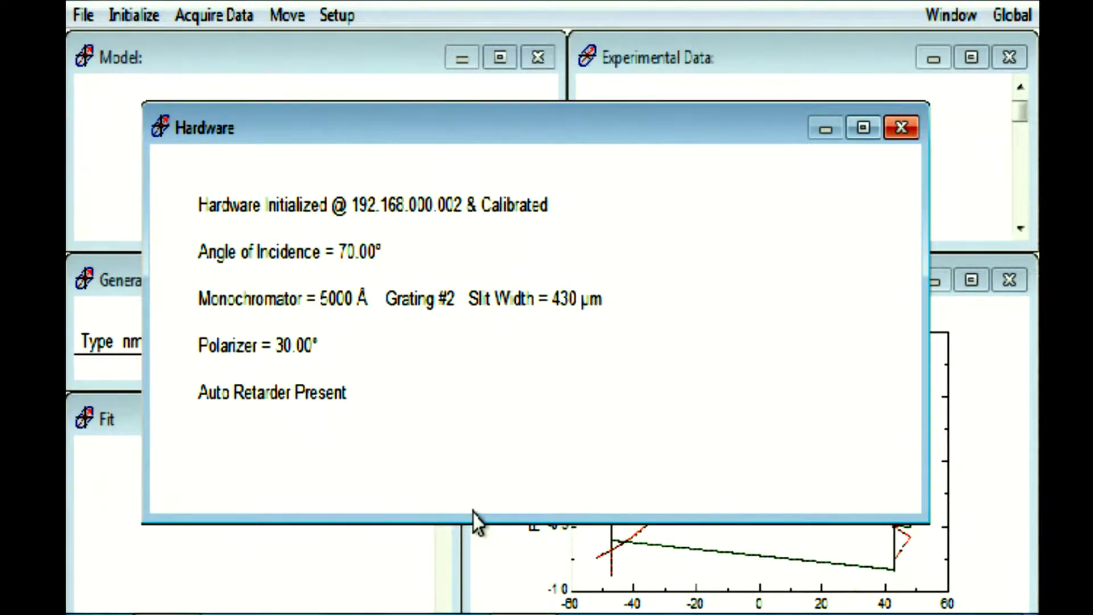
Raise the Calibration Data graph, shift its legend right, shrink it, then refocus the Hardware window.
{"action": "left_click", "coordinate": [477, 527]}
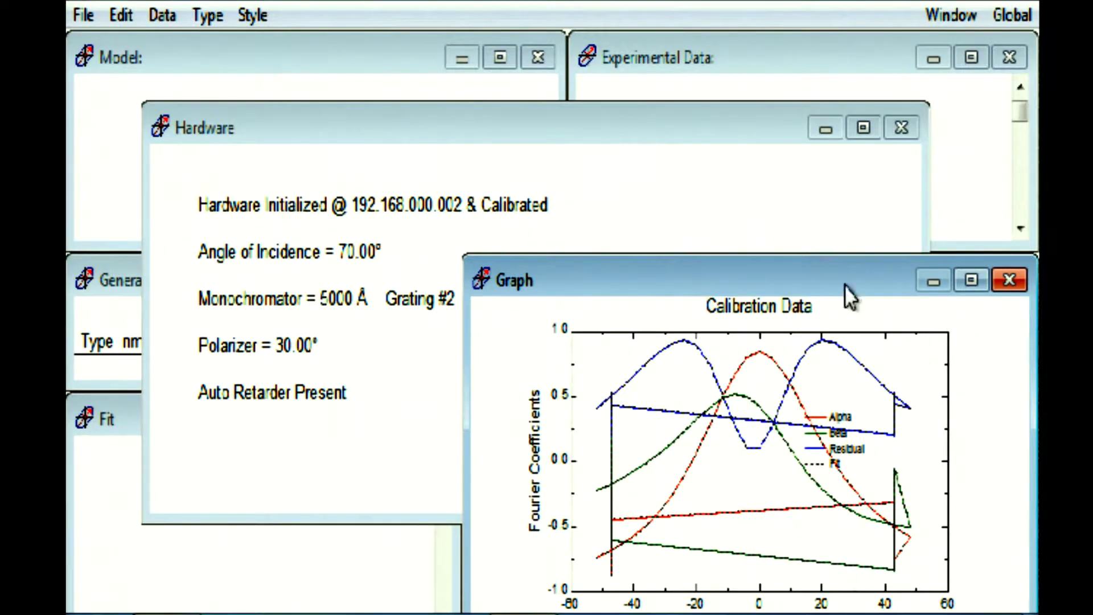
{"action": "left_click_drag", "start_coordinate": [824, 272], "coordinate": [832, 232]}
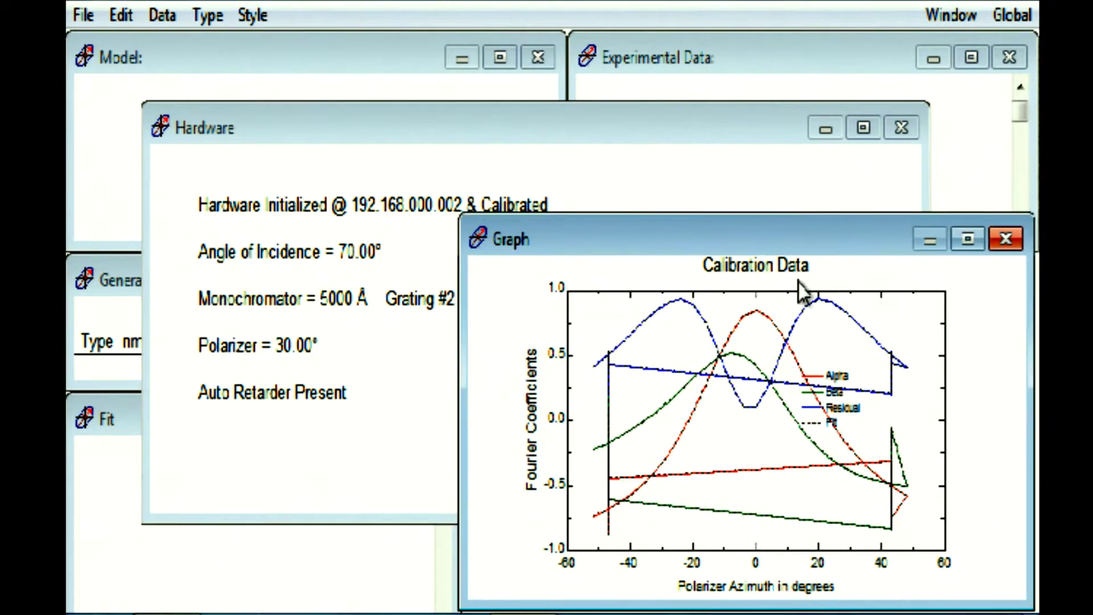
{"action": "left_click_drag", "start_coordinate": [769, 398], "coordinate": [816, 400]}
{"action": "left_click_drag", "start_coordinate": [780, 218], "coordinate": [791, 256]}
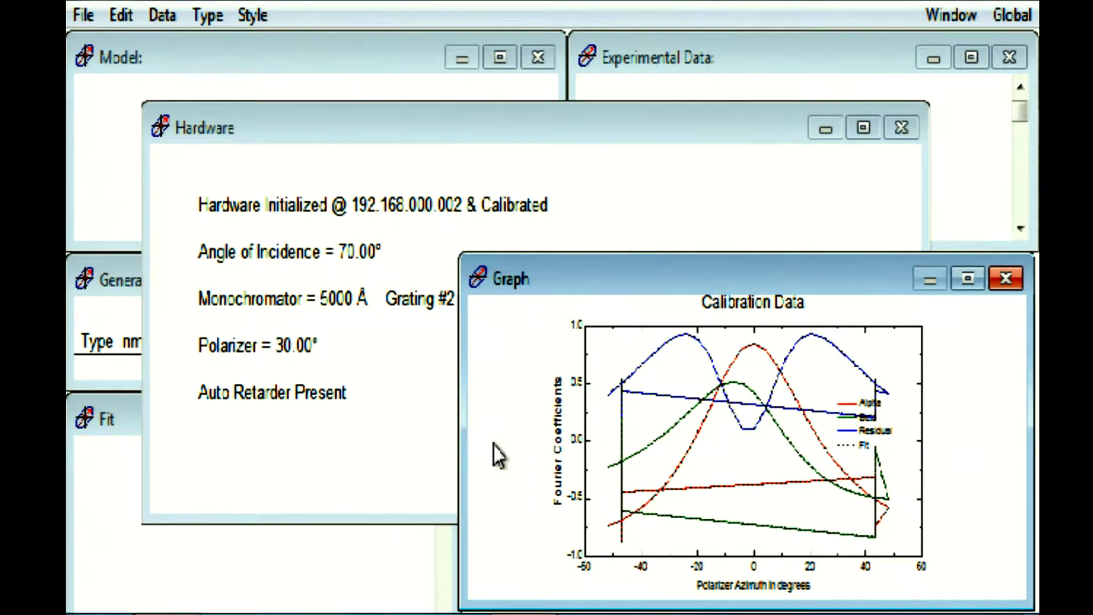
{"action": "left_click", "coordinate": [398, 421]}
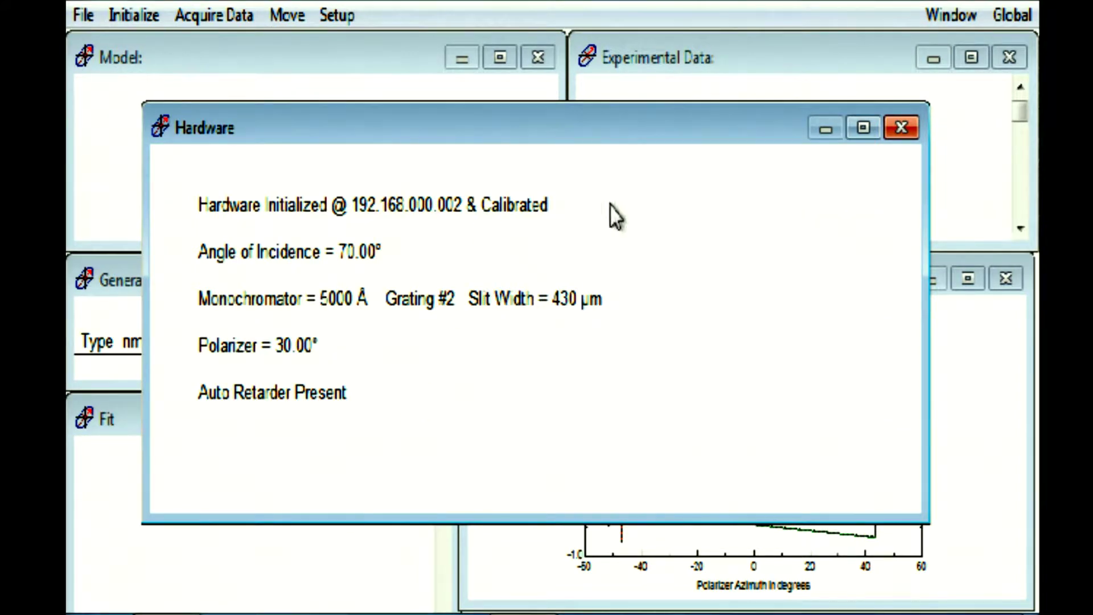
Open the Spectroscopic Scan setup with wavelengths expressed in nm.
{"action": "right_click", "coordinate": [610, 204]}
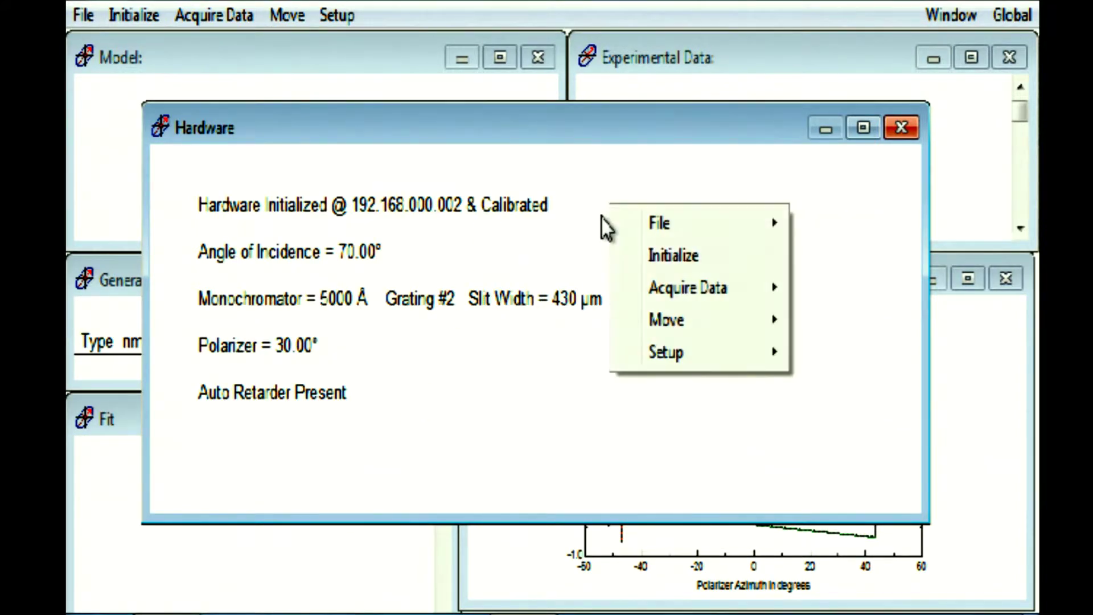
{"action": "mouse_move", "coordinate": [686, 291]}
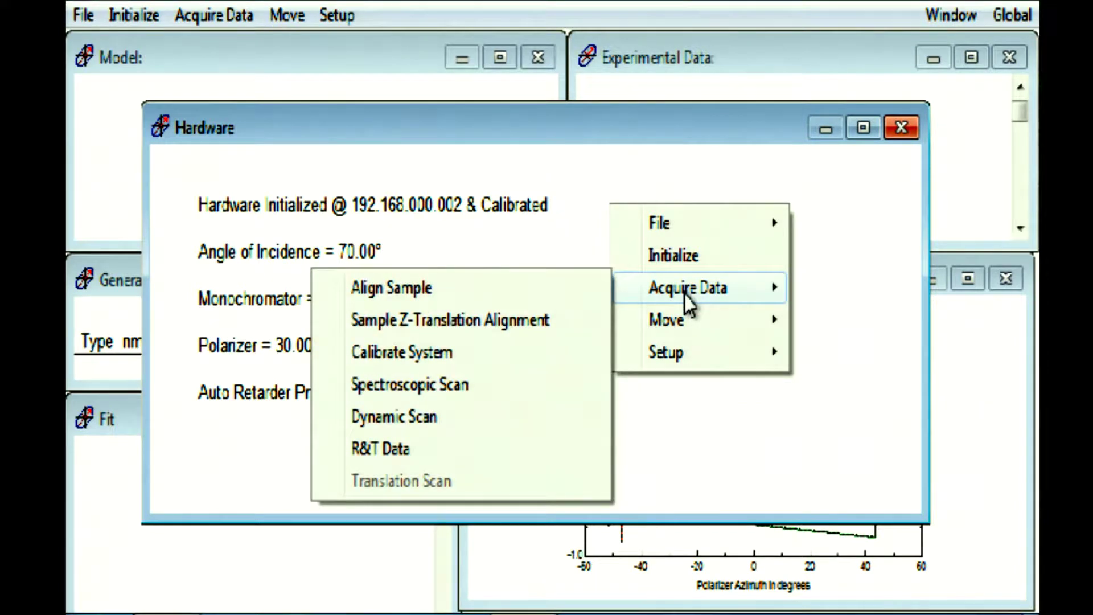
{"action": "left_click", "coordinate": [465, 389]}
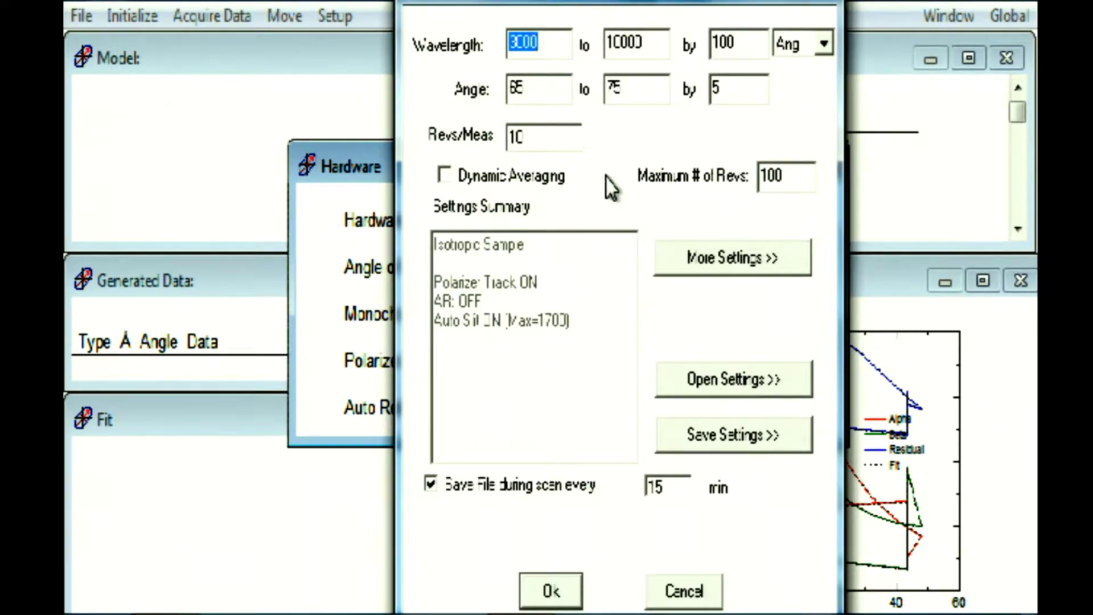
{"action": "left_click", "coordinate": [822, 44]}
{"action": "left_click", "coordinate": [795, 90]}
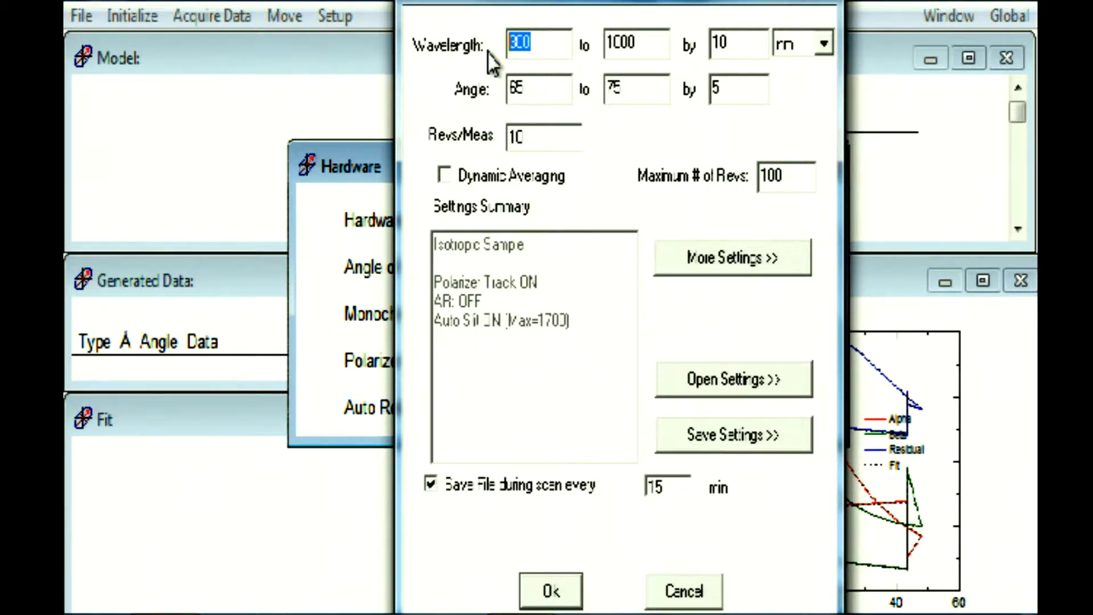
Set the scan's ending wavelength to 600 nm with a 5 nm step.
{"action": "left_click_drag", "start_coordinate": [655, 42], "coordinate": [578, 45]}
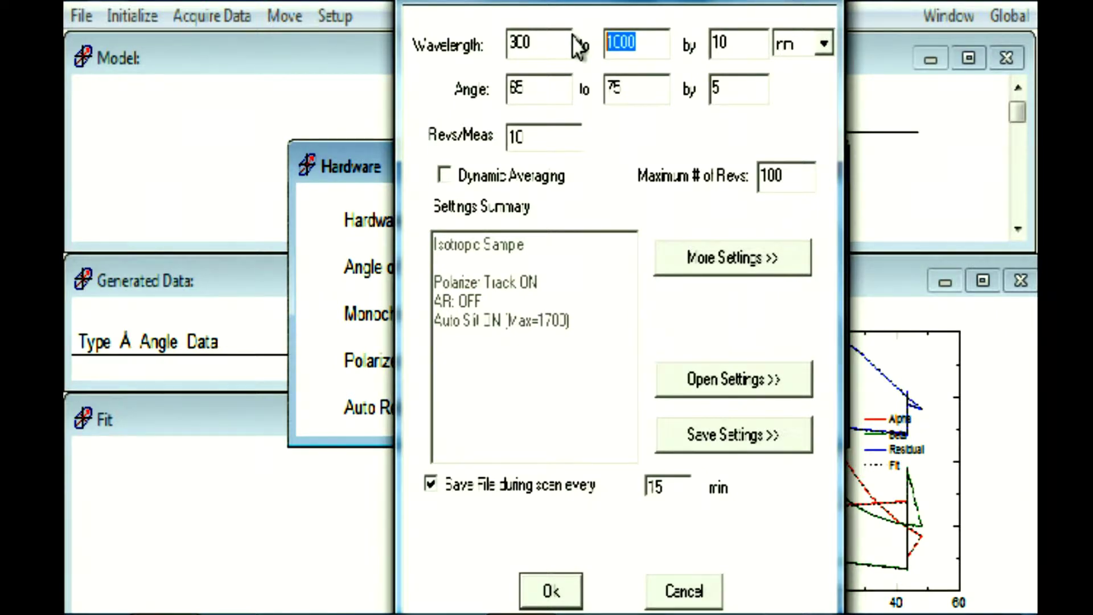
{"action": "type", "text": "60"}
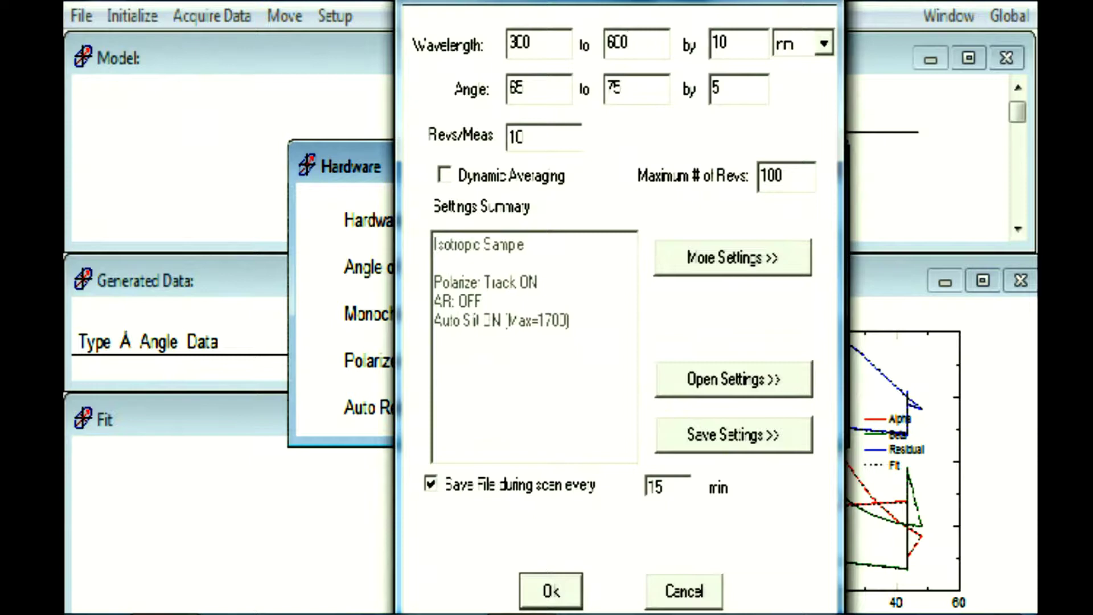
{"action": "left_click_drag", "start_coordinate": [755, 43], "coordinate": [683, 56]}
{"action": "type", "text": "5"}
{"action": "left_click_drag", "start_coordinate": [532, 88], "coordinate": [494, 101]}
Set the angle range to 65–65° by 10, 20 revs/measurement, with dynamic averaging on.
{"action": "double_click", "coordinate": [614, 88]}
{"action": "type", "text": "85"}
{"action": "double_click", "coordinate": [716, 88]}
{"action": "type", "text": "10"}
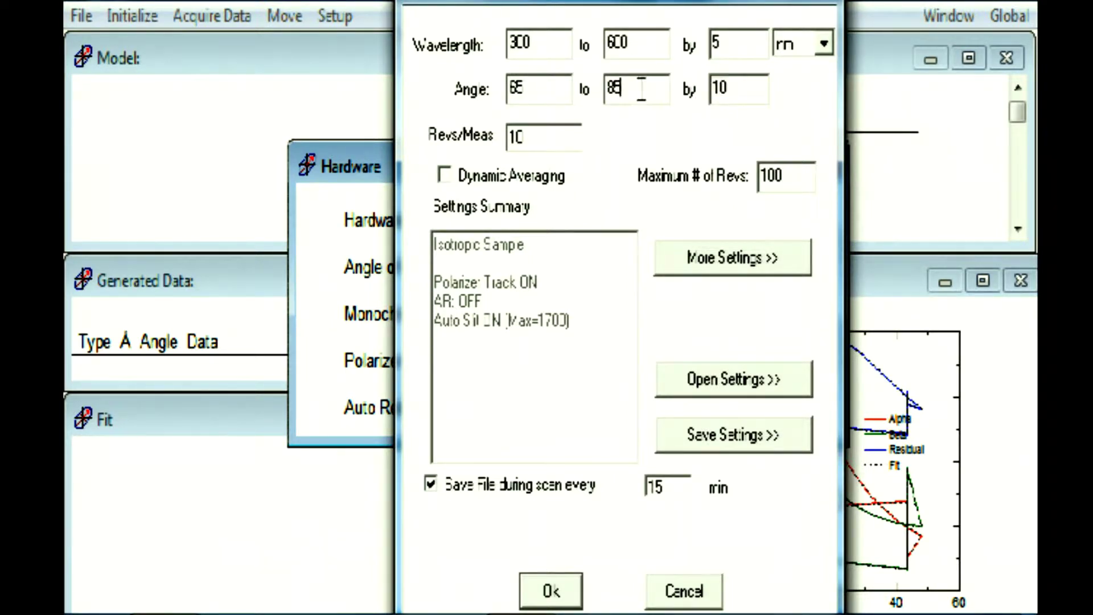
{"action": "double_click", "coordinate": [612, 88]}
{"action": "type", "text": "65"}
{"action": "left_click_drag", "start_coordinate": [548, 136], "coordinate": [509, 138]}
{"action": "type", "text": "20"}
{"action": "left_click", "coordinate": [444, 176]}
Accept the scan settings and start scanning with the comment 'Thermal oxide on silicon'.
{"action": "left_click", "coordinate": [551, 591]}
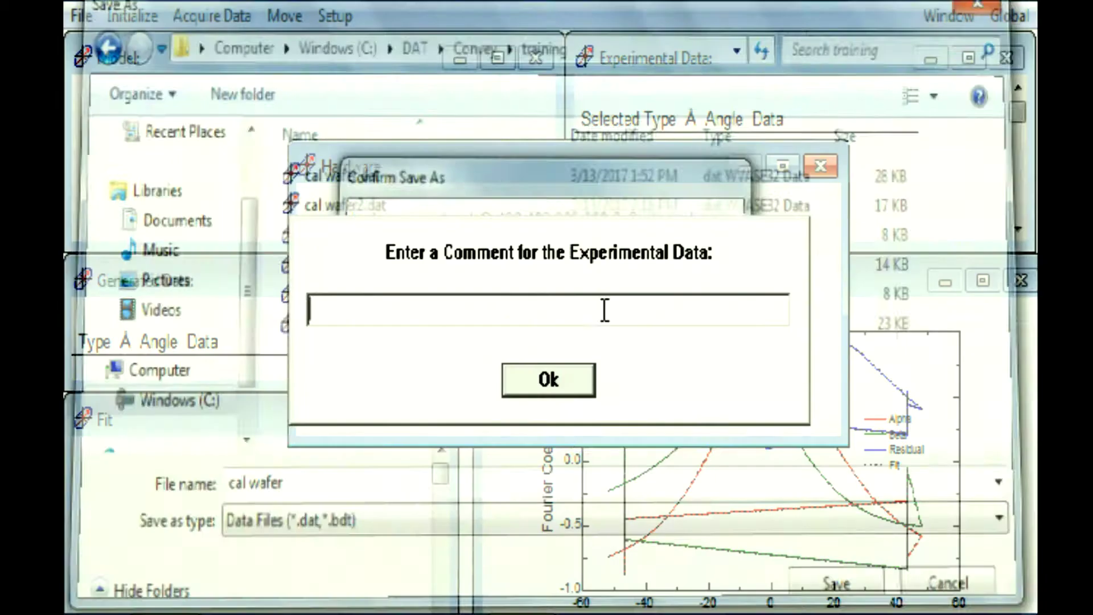
{"action": "type", "text": "Th"}
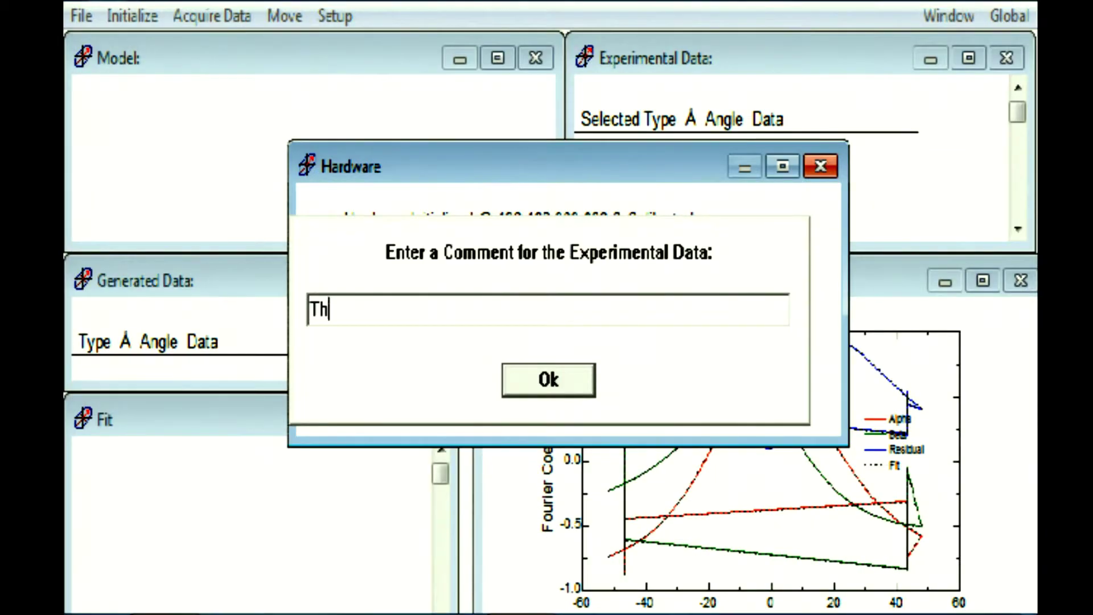
{"action": "type", "text": "ermal oxide on silicon"}
{"action": "key", "text": "Return"}
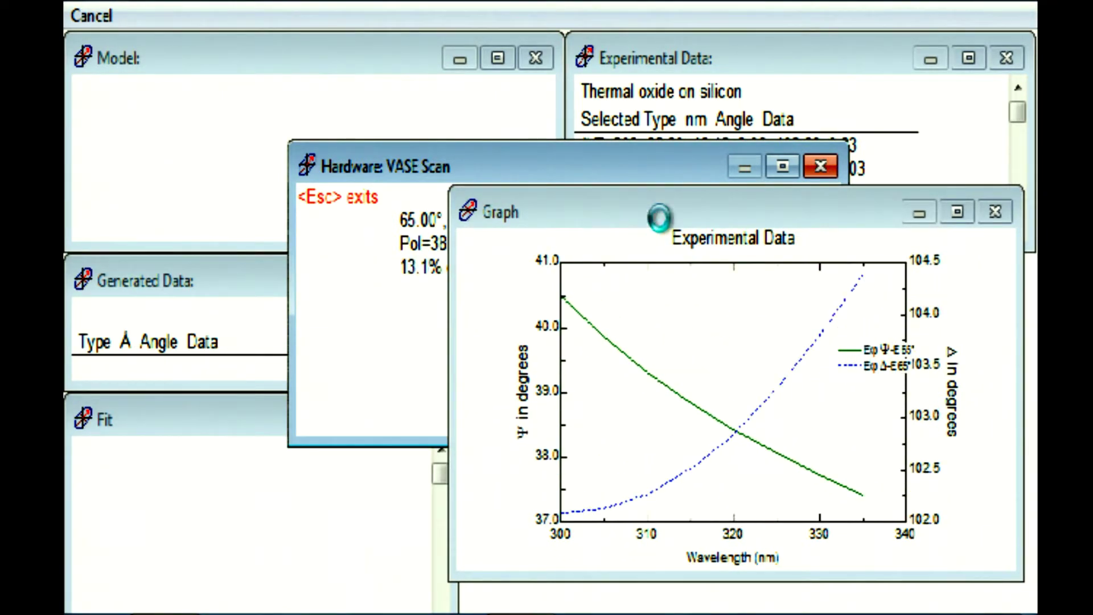
Wait for the 65° scan to finish, keeping the progress readout and Psi/Delta graph visible.
{"action": "left_click_drag", "start_coordinate": [651, 215], "coordinate": [669, 333]}
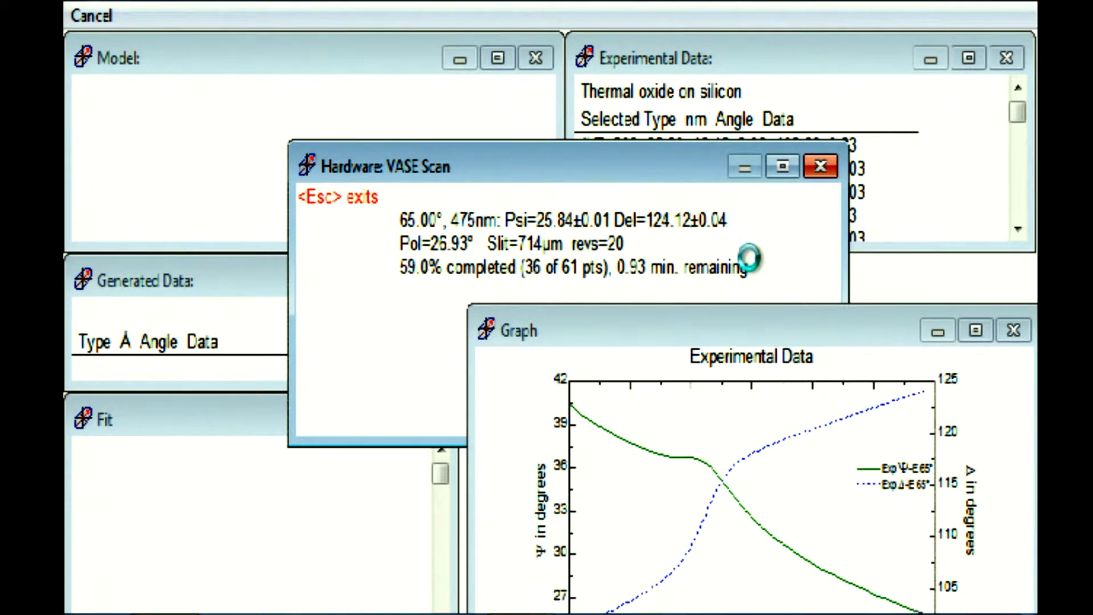
{"action": "left_click_drag", "start_coordinate": [715, 325], "coordinate": [709, 273]}
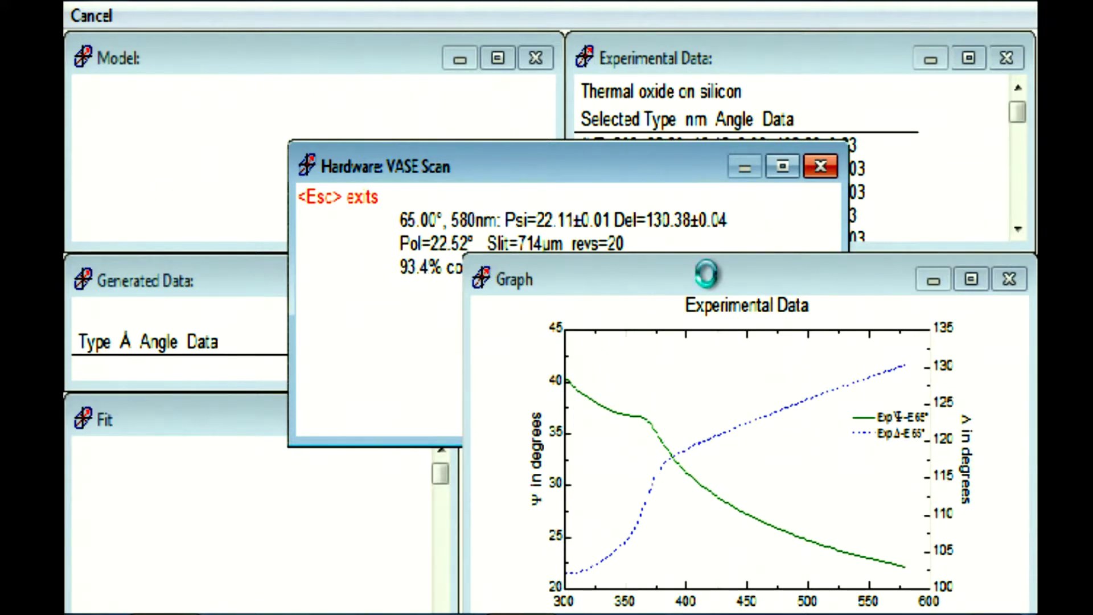
{"action": "left_click_drag", "start_coordinate": [706, 274], "coordinate": [706, 303]}
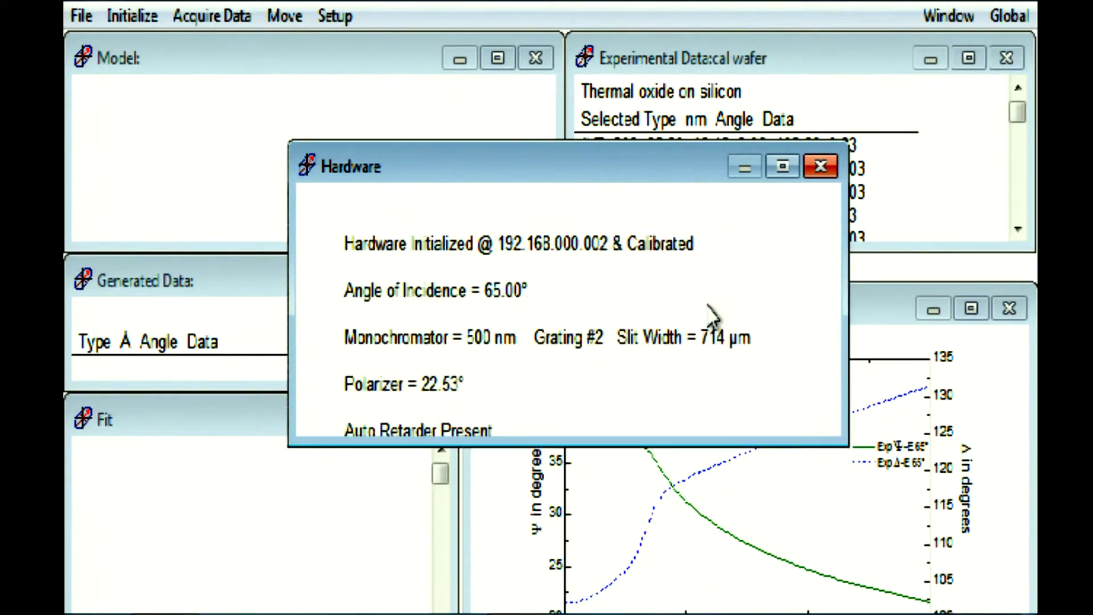
{"action": "left_click_drag", "start_coordinate": [877, 309], "coordinate": [871, 278]}
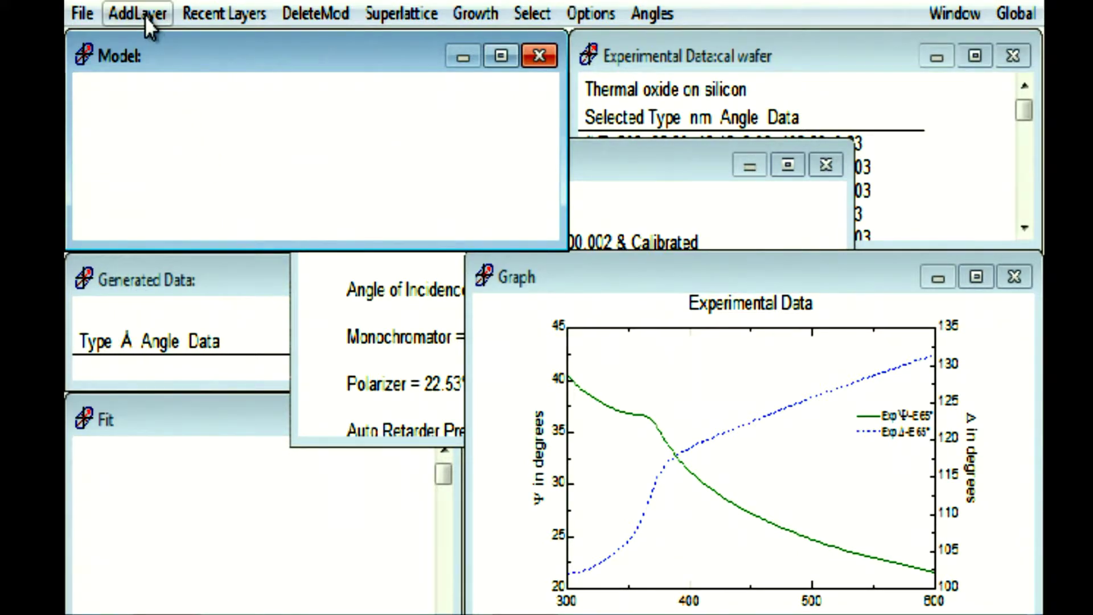
Add Si_Jellison.mat from the Semiconductors group as a 1 mm substrate layer.
{"action": "right_click", "coordinate": [201, 128]}
{"action": "left_click", "coordinate": [259, 174]}
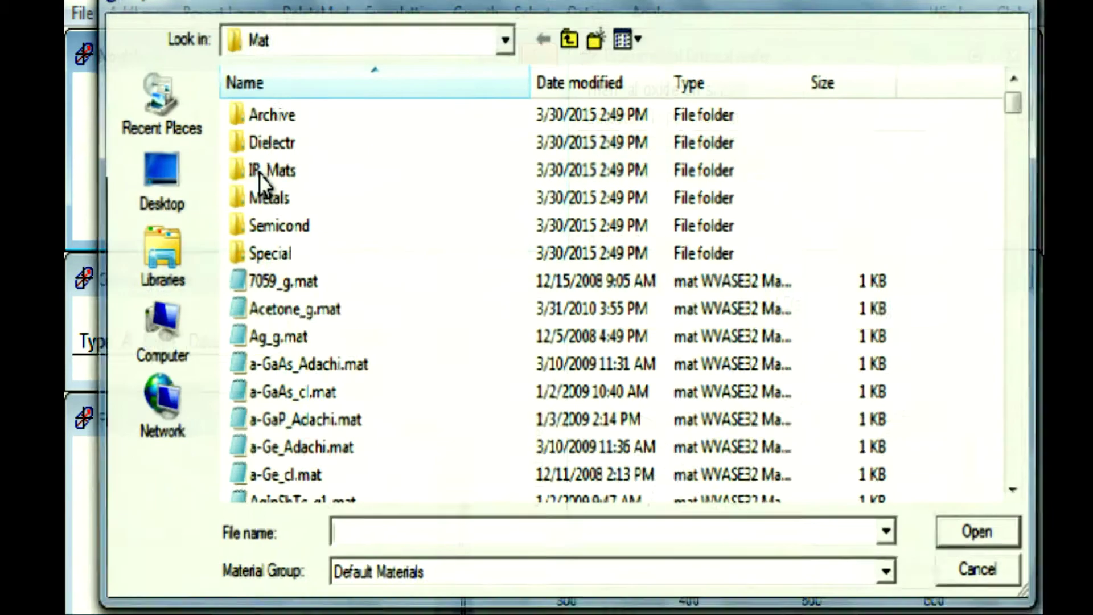
{"action": "left_click", "coordinate": [886, 571]}
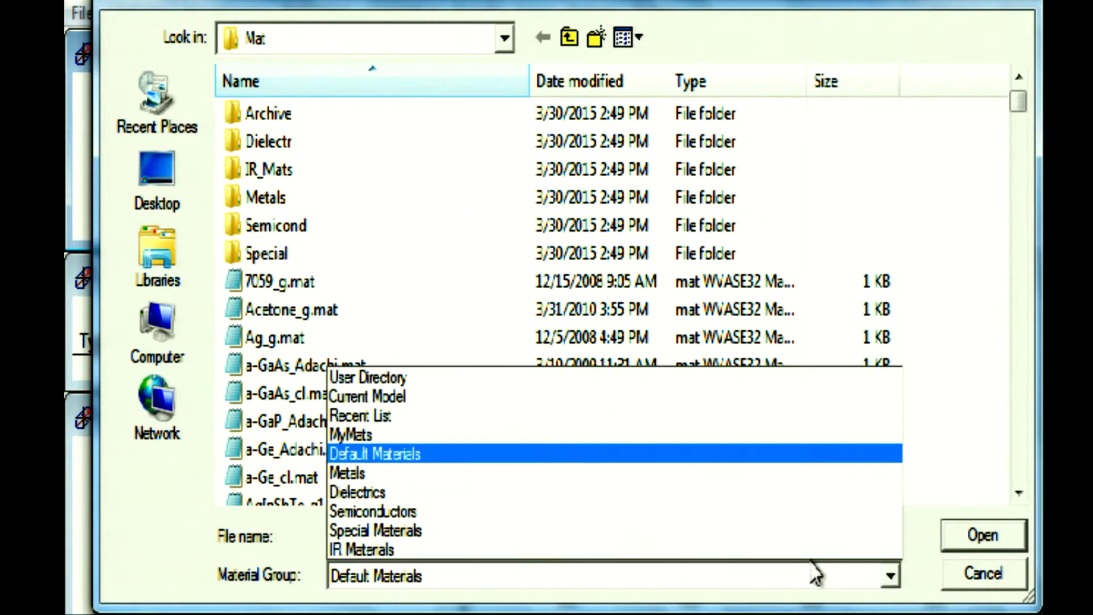
{"action": "left_click", "coordinate": [410, 511]}
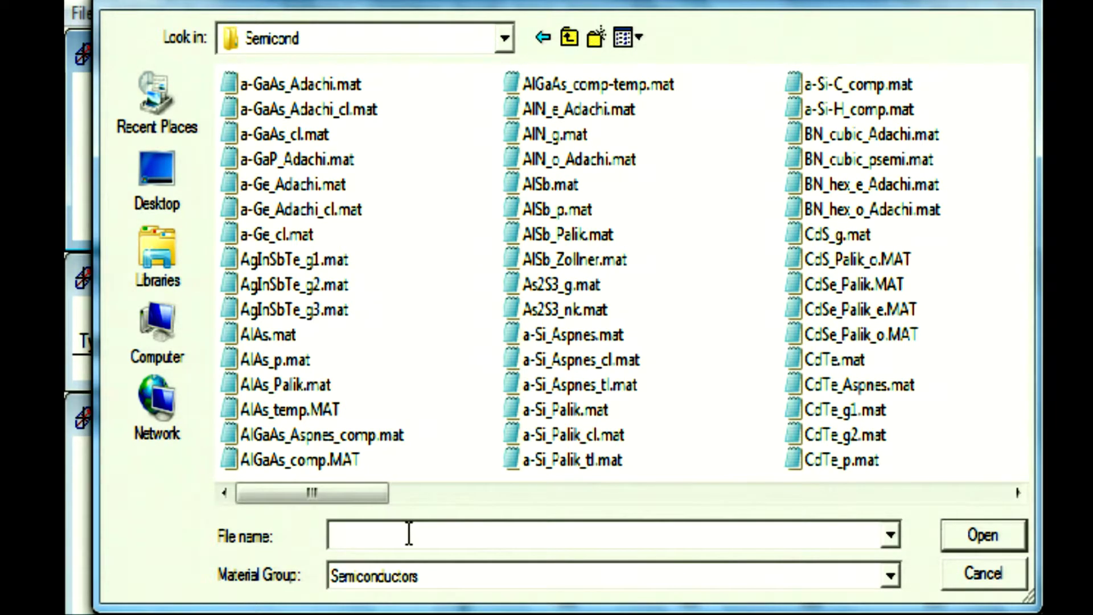
{"action": "left_click", "coordinate": [408, 533]}
{"action": "type", "text": "si"}
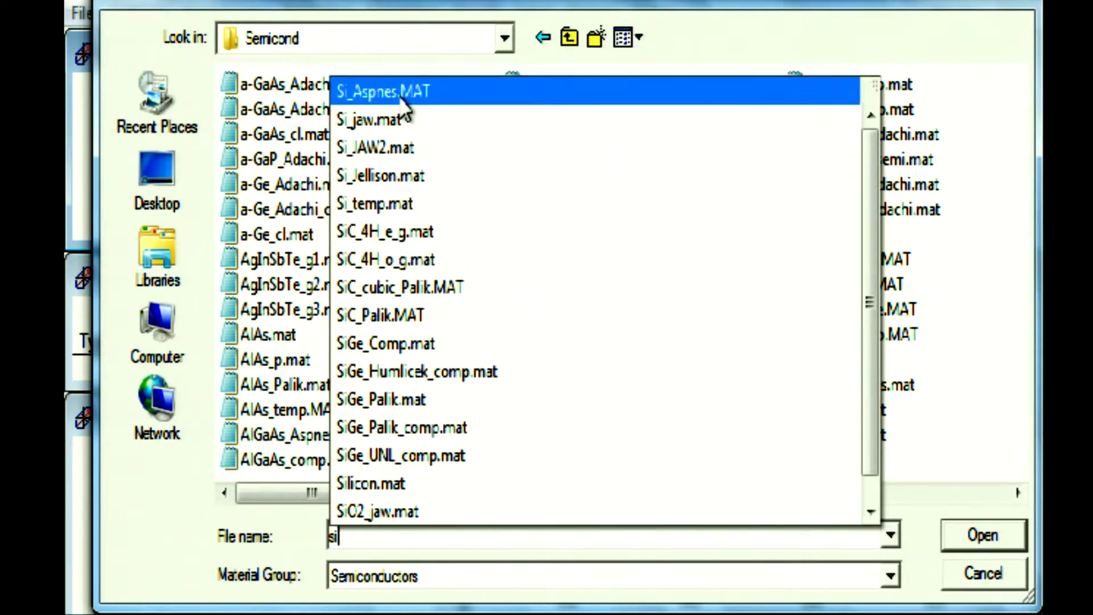
{"action": "left_click", "coordinate": [388, 177]}
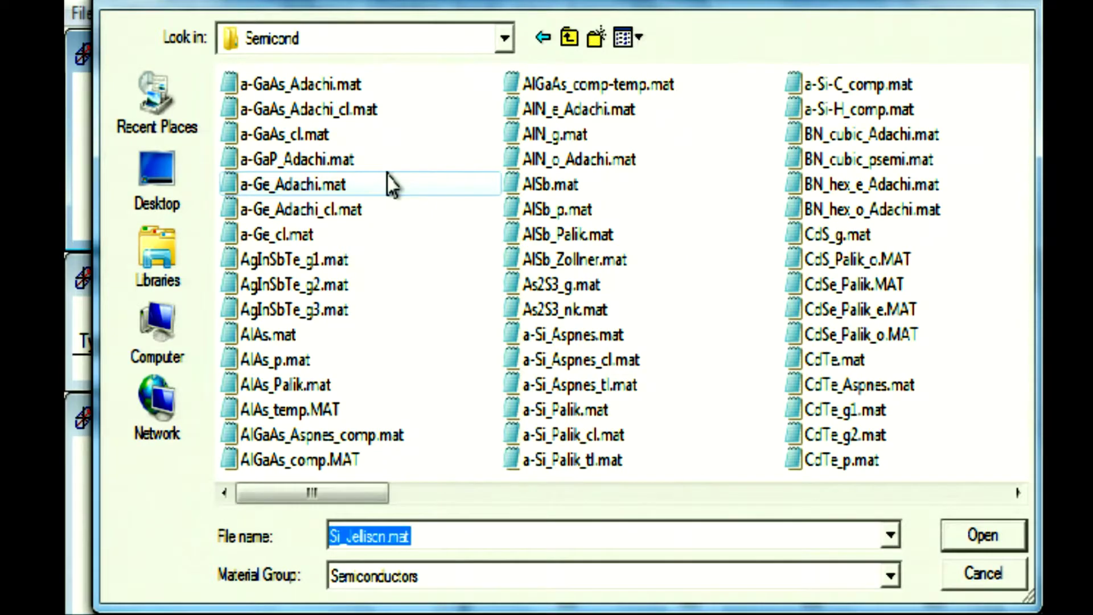
{"action": "left_click", "coordinate": [989, 541]}
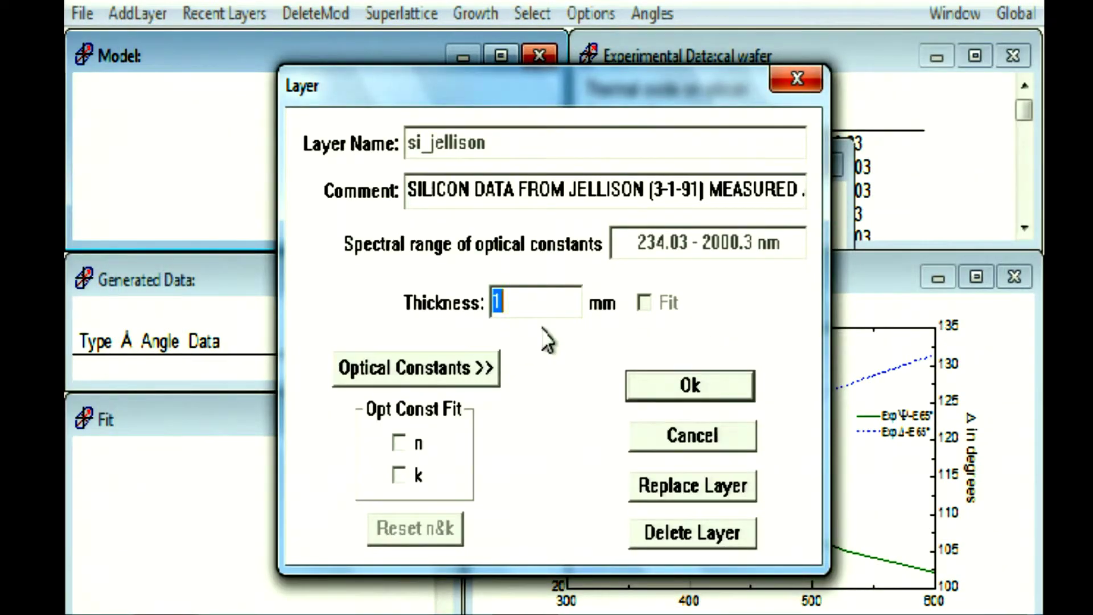
{"action": "left_click", "coordinate": [691, 386]}
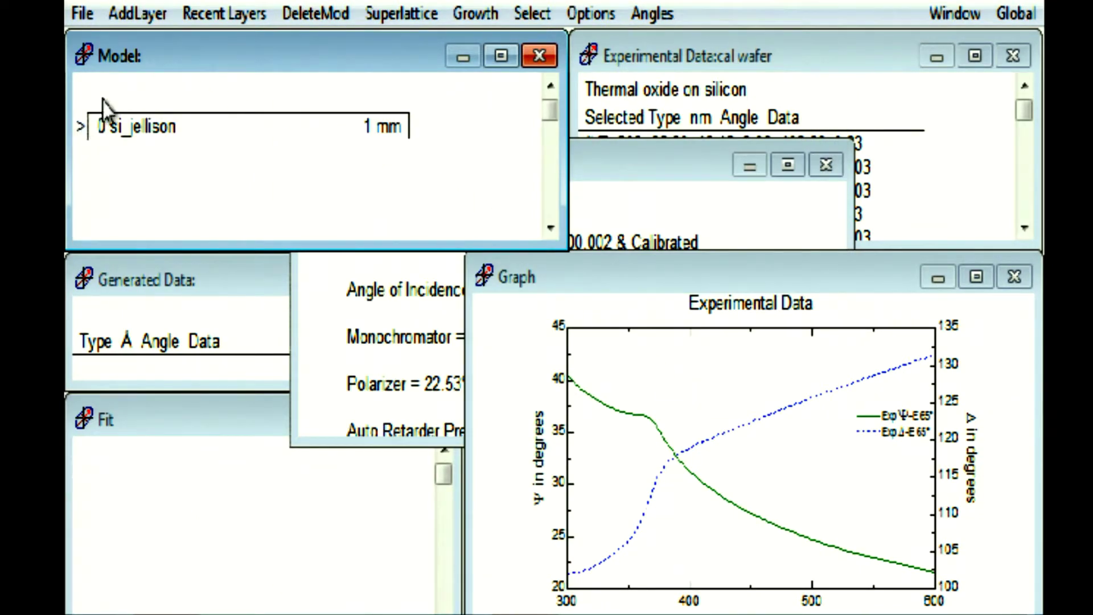
Add CAUCHY.MAT from Default Materials as a 100 nm layer with thickness set to fit.
{"action": "left_click", "coordinate": [145, 16]}
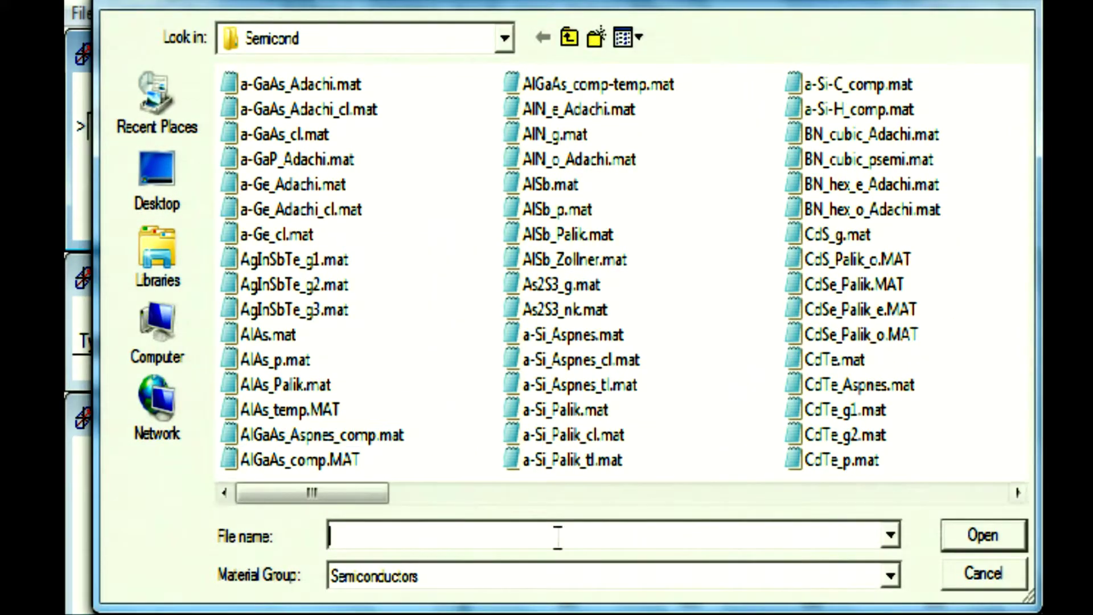
{"action": "left_click", "coordinate": [889, 576]}
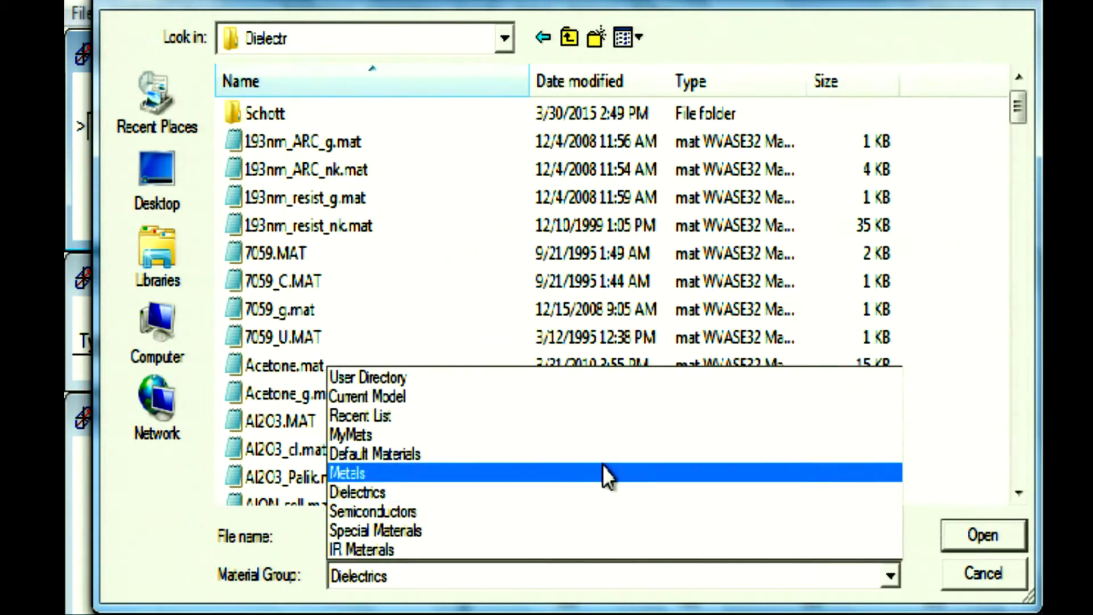
{"action": "left_click", "coordinate": [453, 456]}
{"action": "type", "text": "ca"}
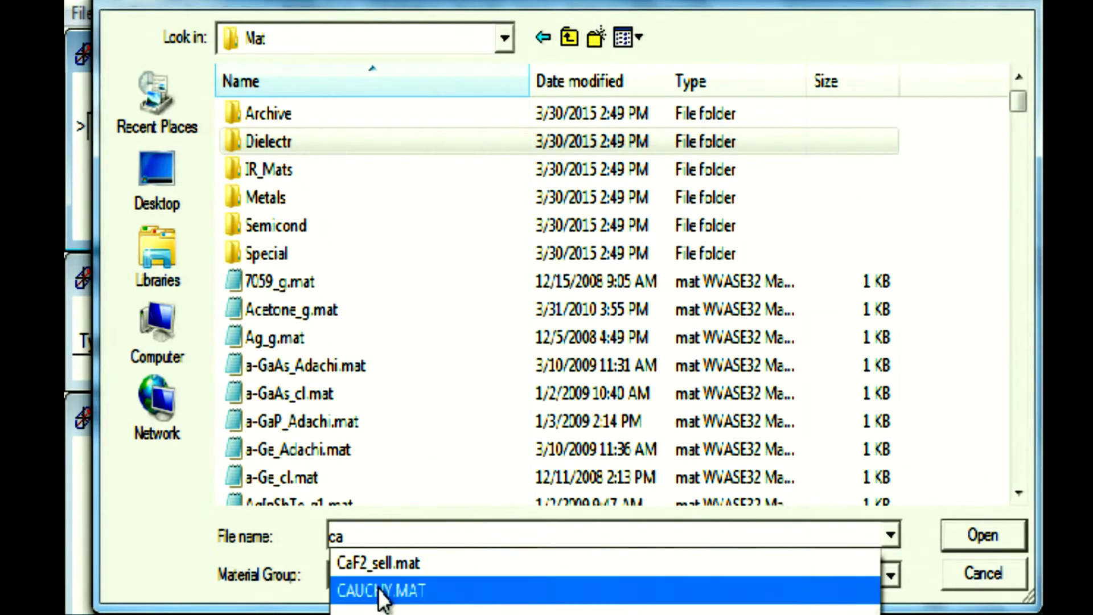
{"action": "left_click", "coordinate": [381, 592]}
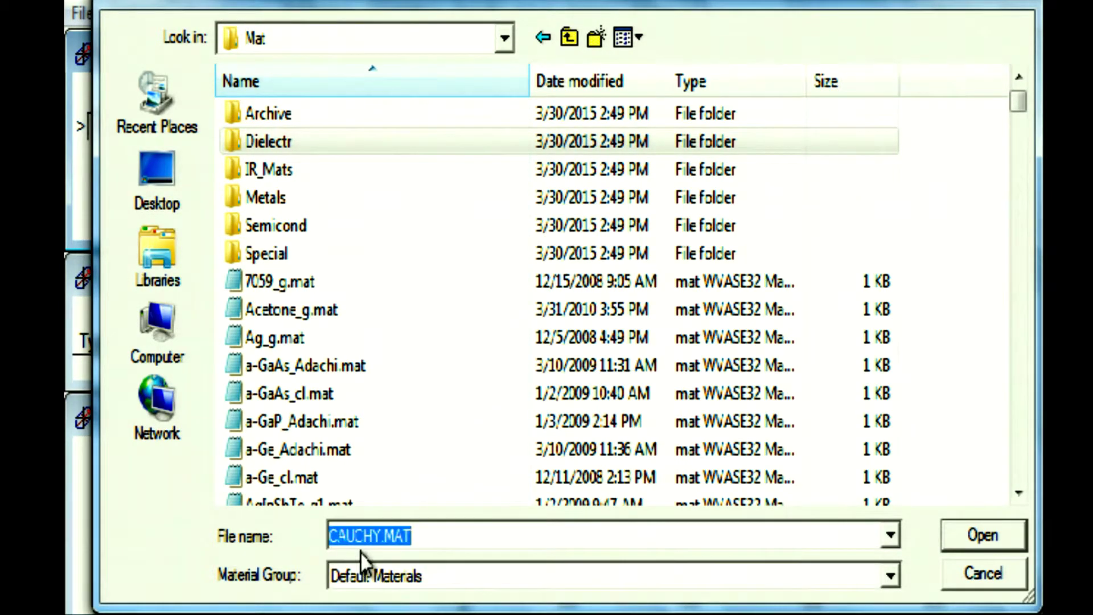
{"action": "left_click", "coordinate": [995, 544]}
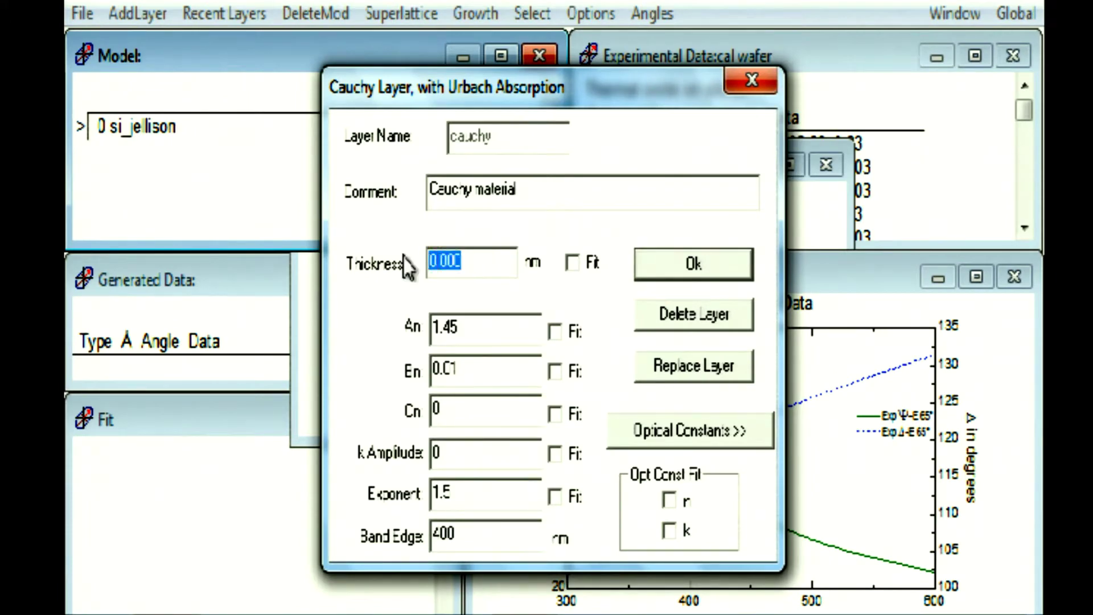
{"action": "type", "text": "100"}
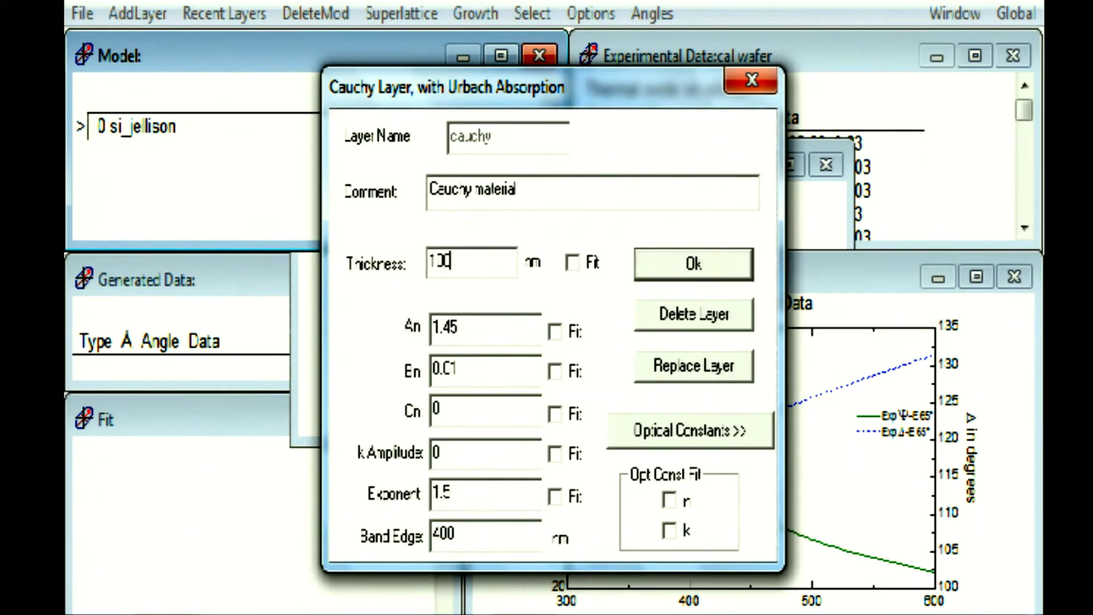
{"action": "left_click", "coordinate": [572, 263]}
{"action": "left_click", "coordinate": [693, 264]}
Generate model data so the red Cauchy-on-silicon curves overlay the measured Psi and Delta from 300 to 600 nm.
{"action": "left_click", "coordinate": [225, 308]}
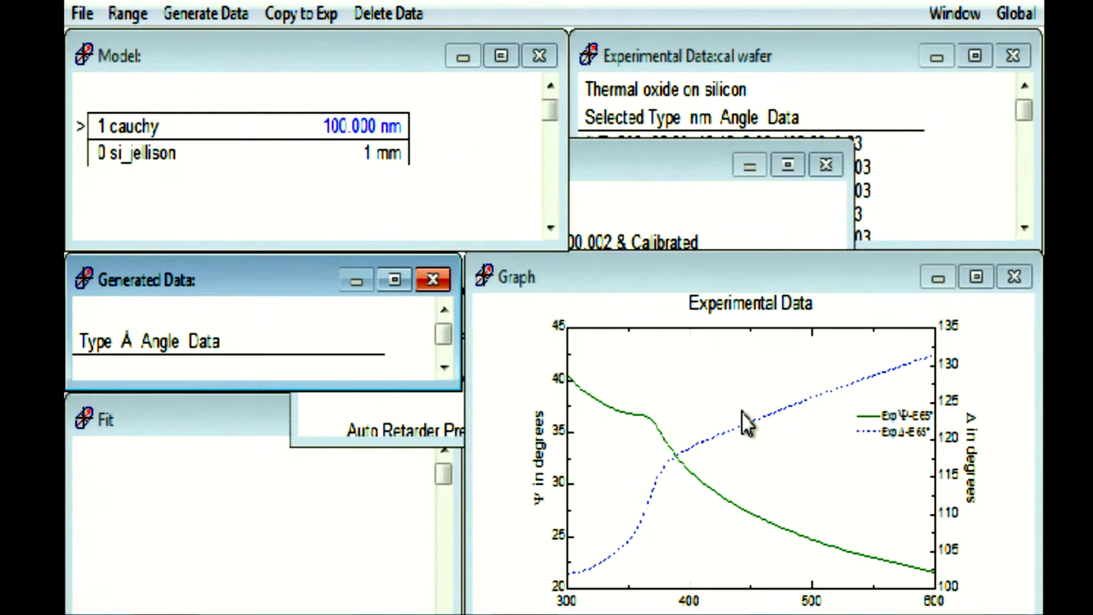
{"action": "right_click", "coordinate": [266, 326]}
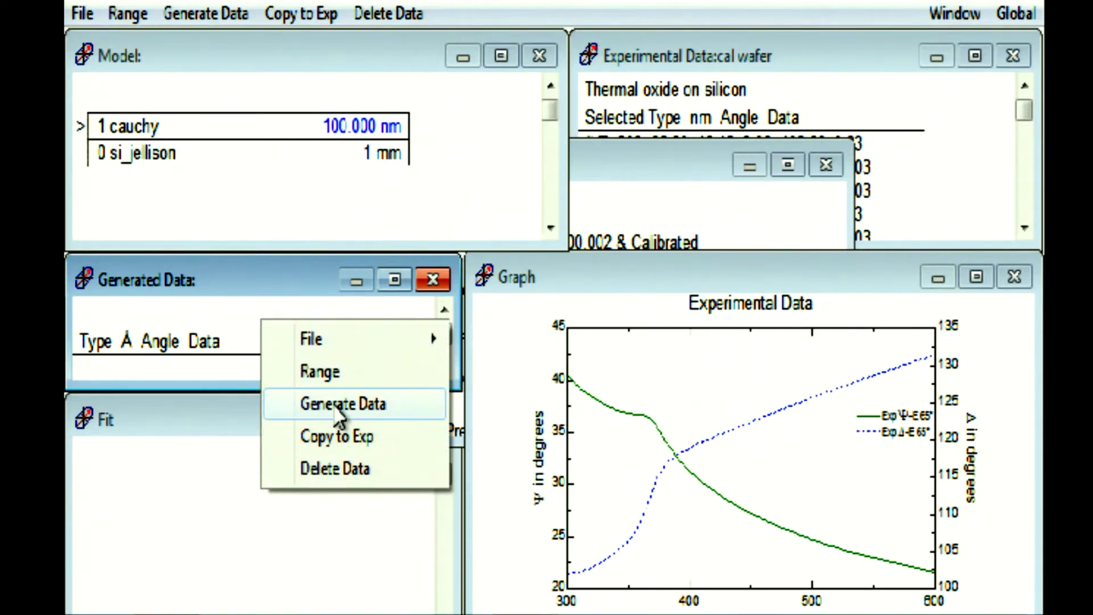
{"action": "left_click", "coordinate": [322, 398]}
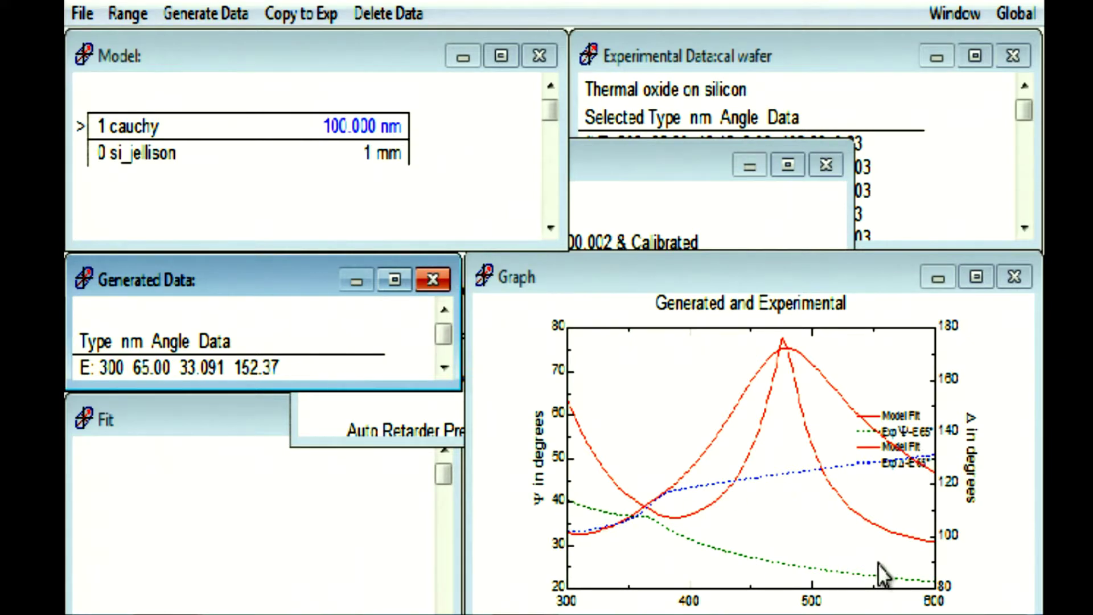
{"action": "double_click", "coordinate": [352, 130]}
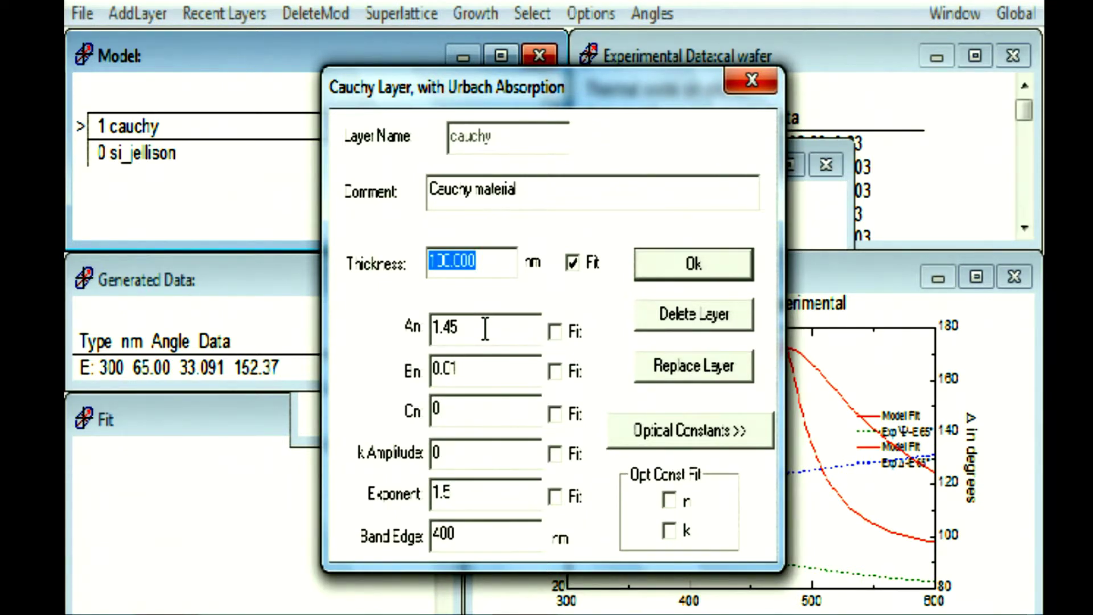
{"action": "left_click_drag", "start_coordinate": [485, 329], "coordinate": [445, 324]}
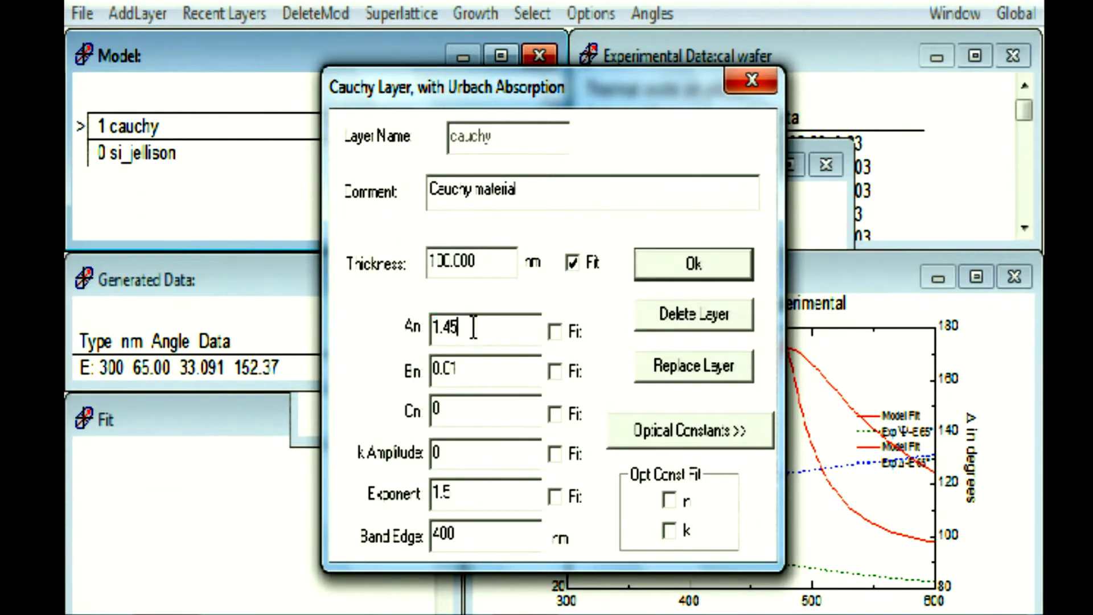
{"action": "left_click_drag", "start_coordinate": [473, 329], "coordinate": [433, 319]}
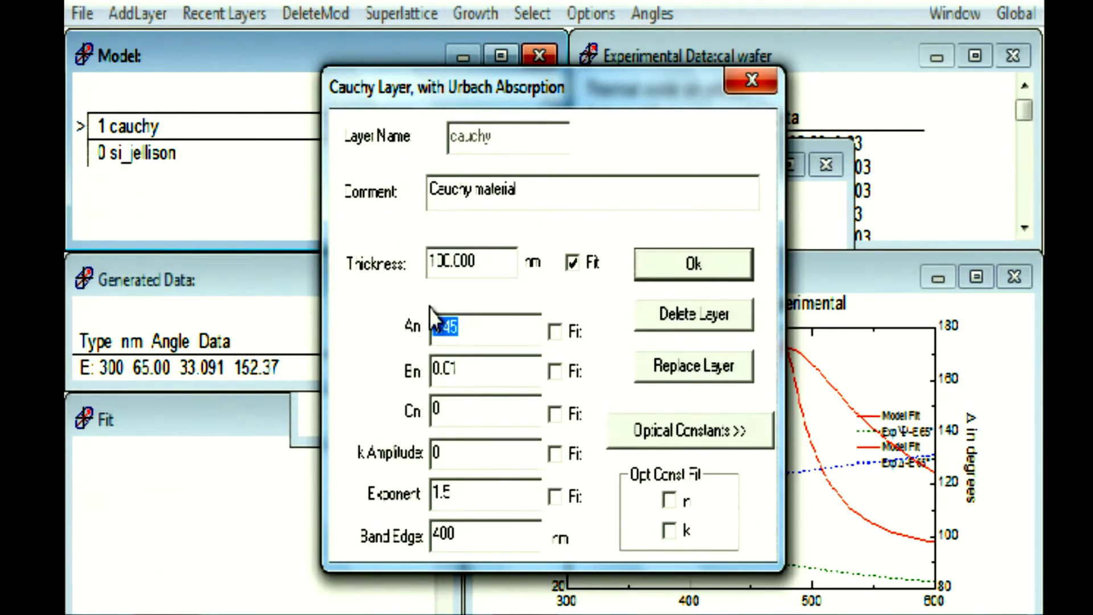
{"action": "type", "text": "2"}
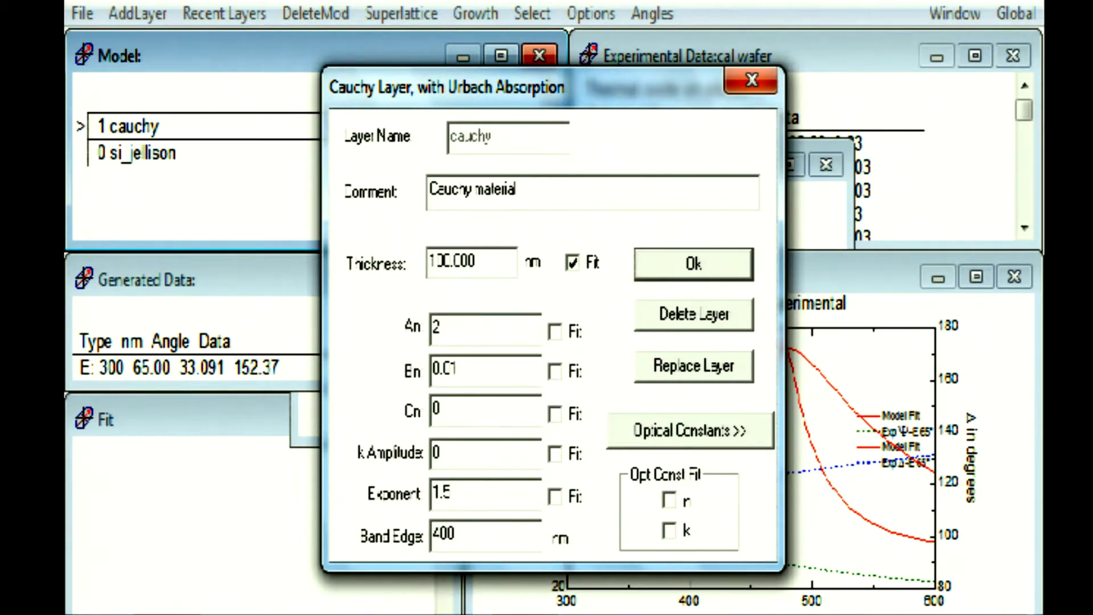
{"action": "left_click", "coordinate": [658, 275]}
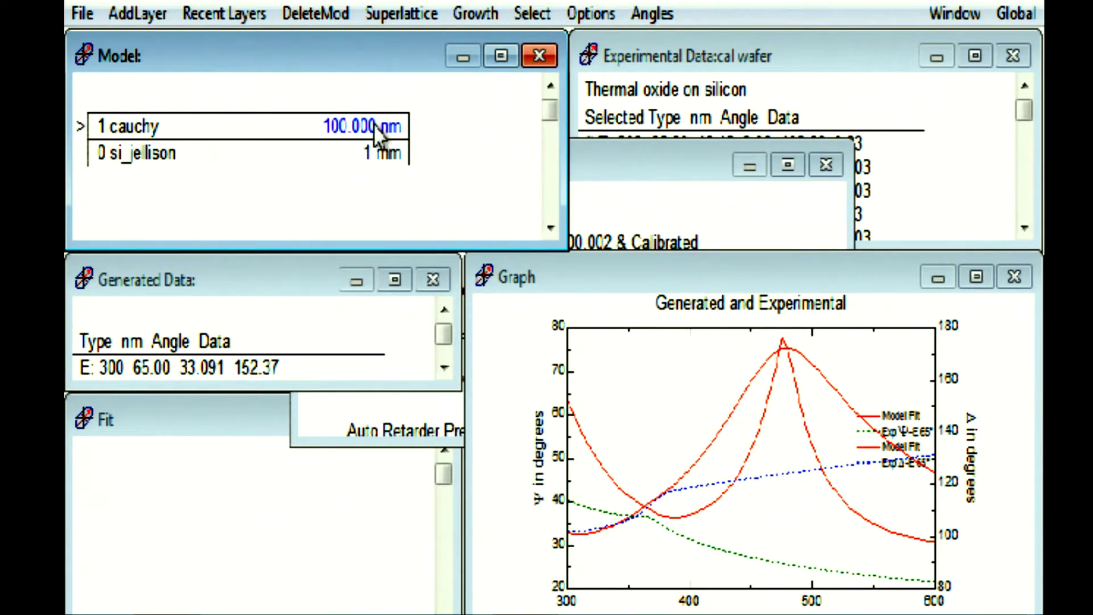
Scroll the cauchy layer thickness down from 100 nm to 42.100 nm.
{"action": "scroll", "coordinate": [374, 124], "scroll_direction": "down", "scroll_amount": 5}
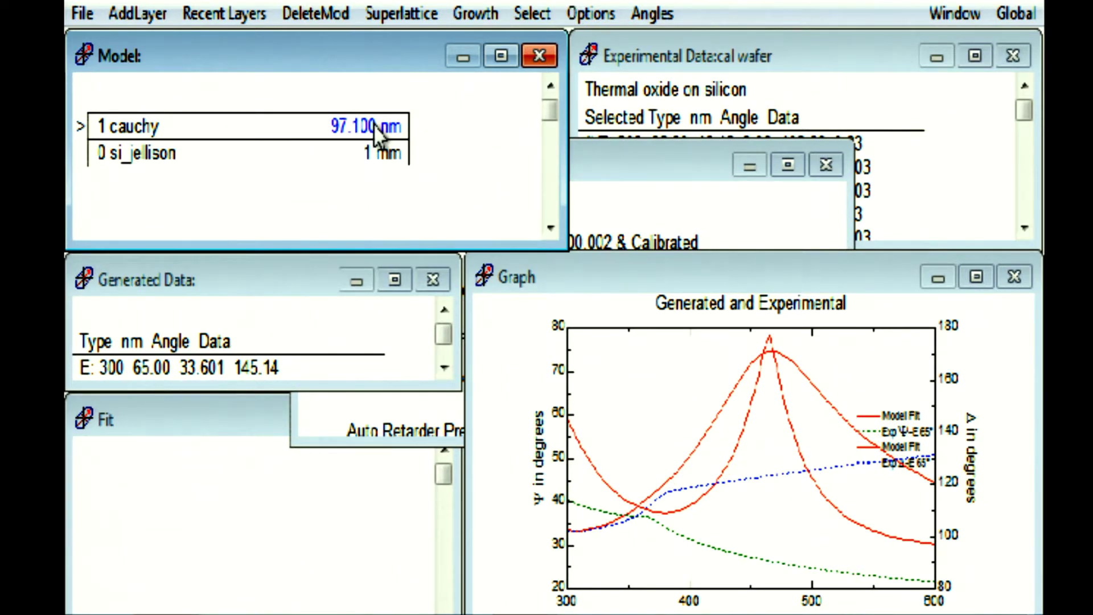
{"action": "scroll", "coordinate": [373, 124], "scroll_direction": "down", "scroll_amount": 20}
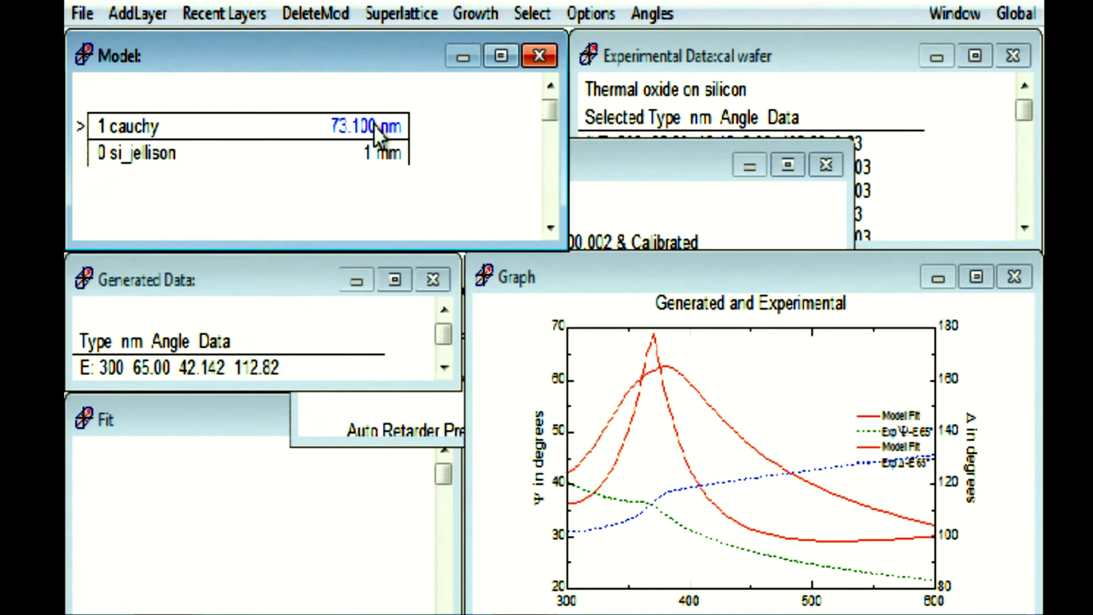
{"action": "scroll", "coordinate": [373, 124], "scroll_direction": "down", "scroll_amount": 20}
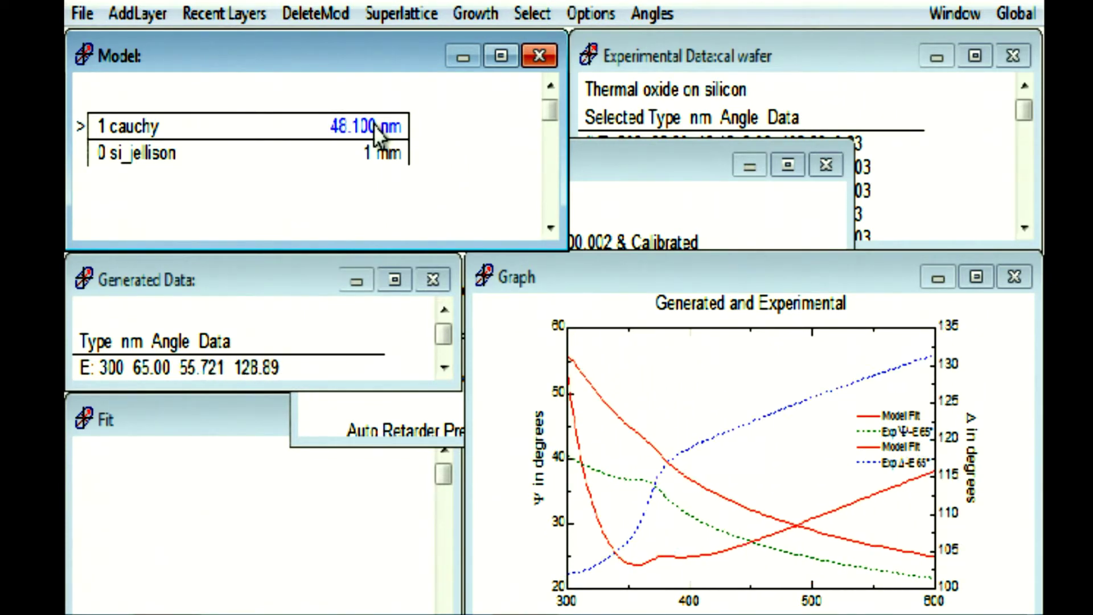
{"action": "scroll", "coordinate": [374, 124], "scroll_direction": "down", "scroll_amount": 5}
{"action": "scroll", "coordinate": [373, 124], "scroll_direction": "down", "scroll_amount": 1}
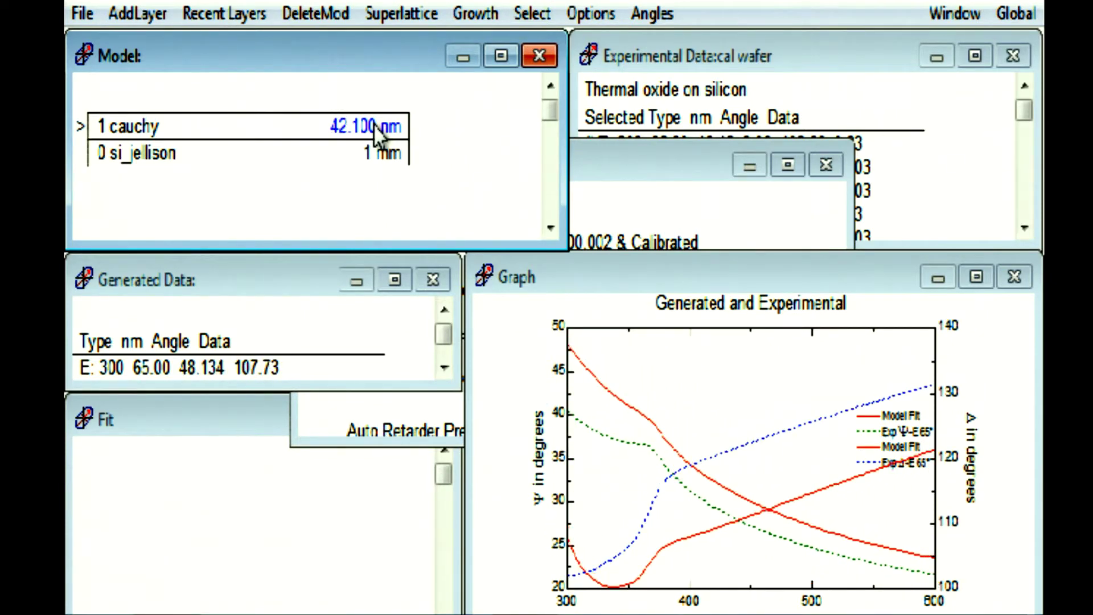
Run a normal fit of the oxide thickness, converging to 32.064 ± 0.12 nm with MSE 19.99.
{"action": "left_click", "coordinate": [215, 438]}
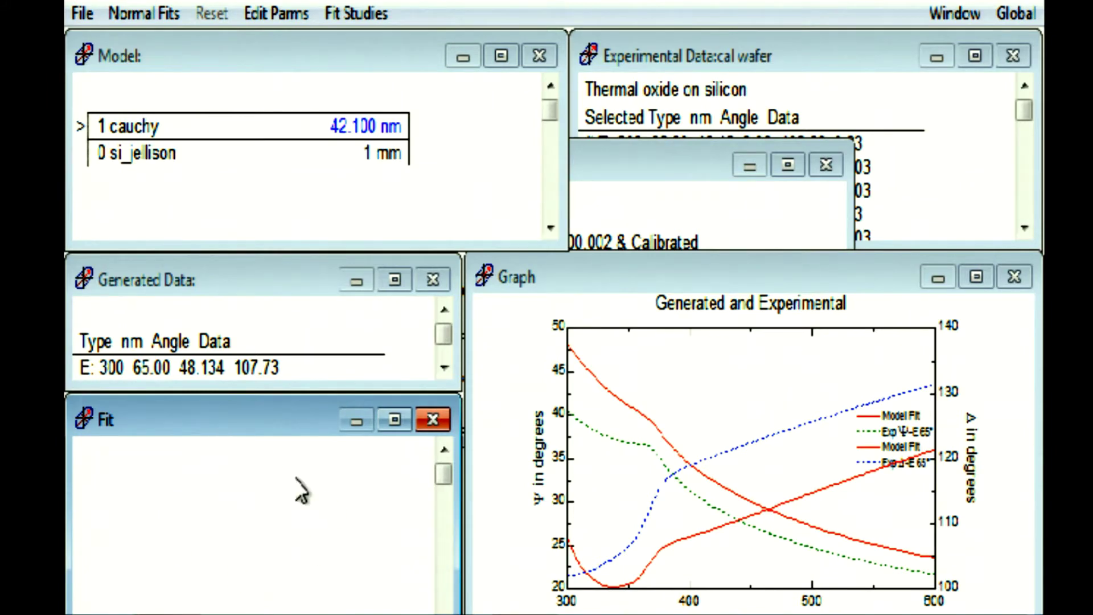
{"action": "right_click", "coordinate": [250, 484]}
{"action": "left_click", "coordinate": [324, 103]}
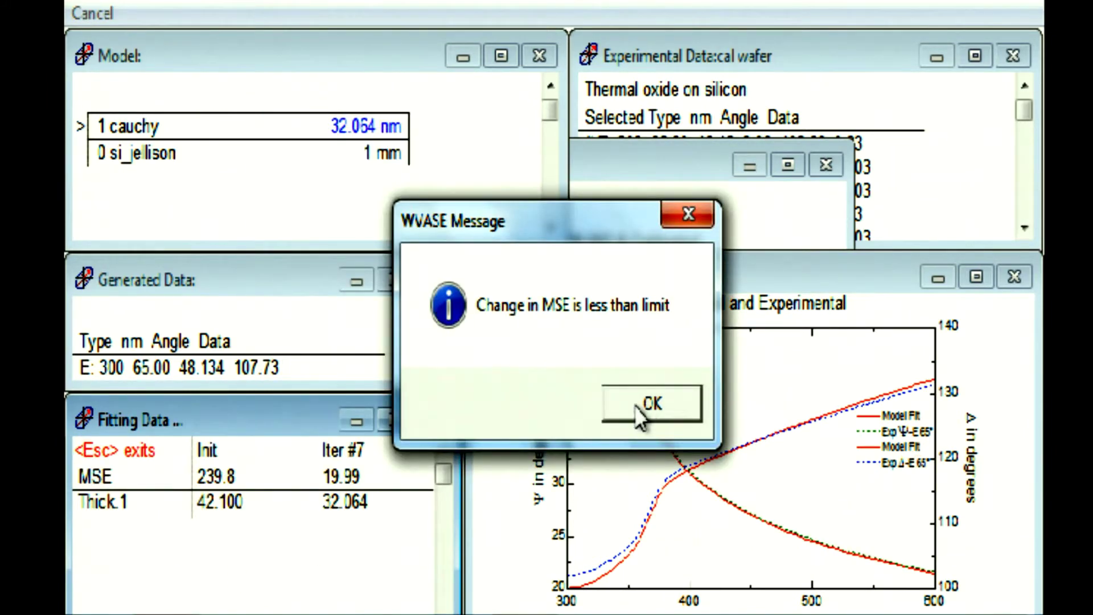
{"action": "left_click", "coordinate": [643, 406]}
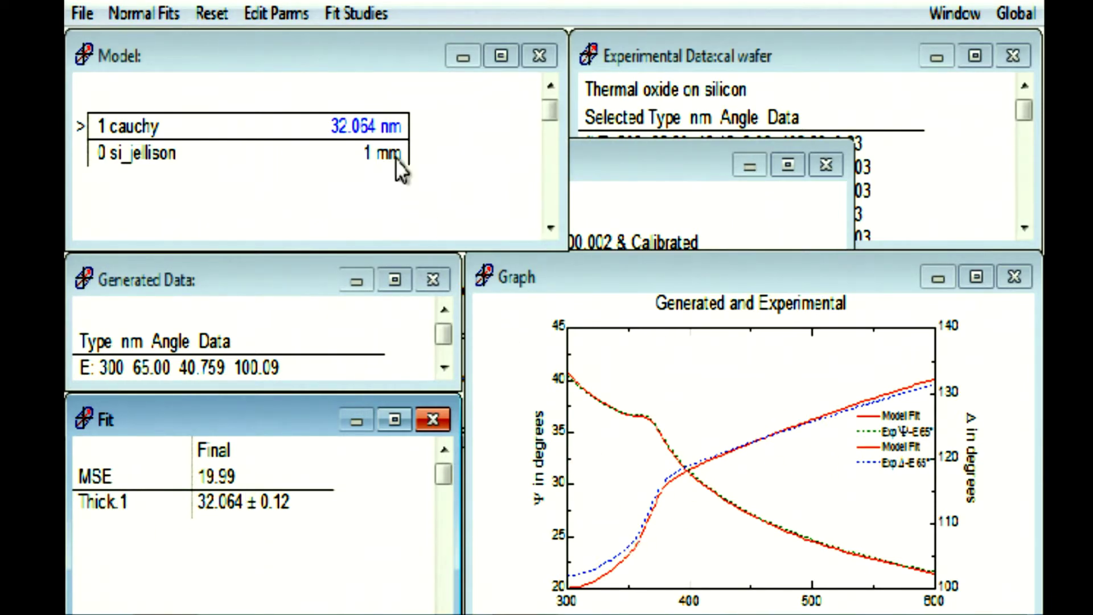
Mark the cauchy layer's An parameter to be fitted.
{"action": "double_click", "coordinate": [281, 129]}
{"action": "left_click", "coordinate": [559, 333]}
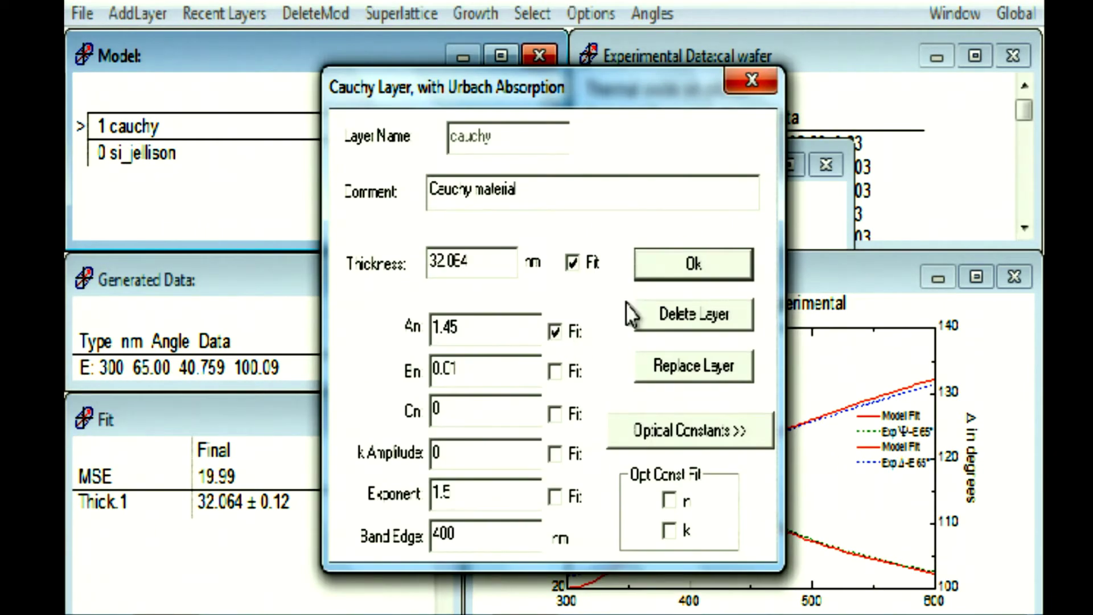
{"action": "left_click", "coordinate": [675, 275]}
Run a normal fit, reaching 33.725 nm thickness, An 1.4064 and MSE 12.24.
{"action": "right_click", "coordinate": [264, 488]}
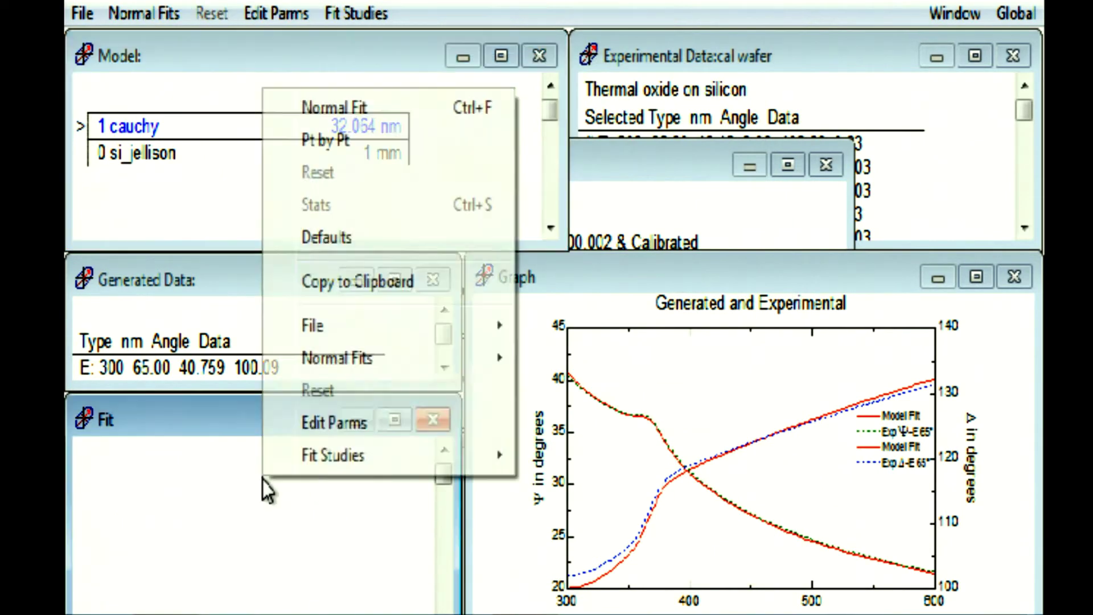
{"action": "left_click", "coordinate": [342, 108]}
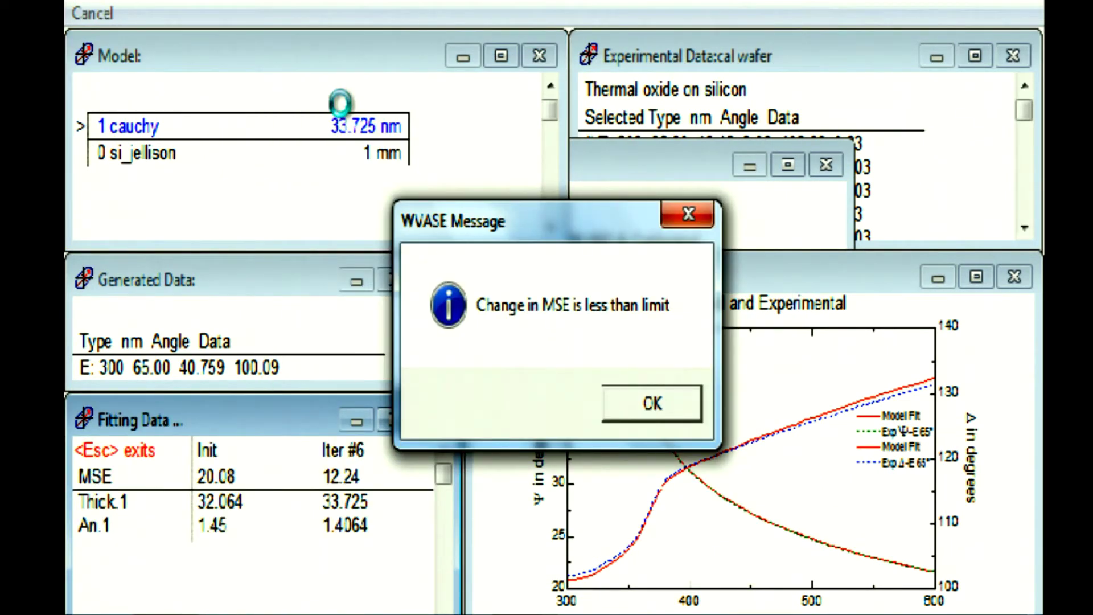
{"action": "left_click", "coordinate": [656, 409]}
{"action": "double_click", "coordinate": [392, 125]}
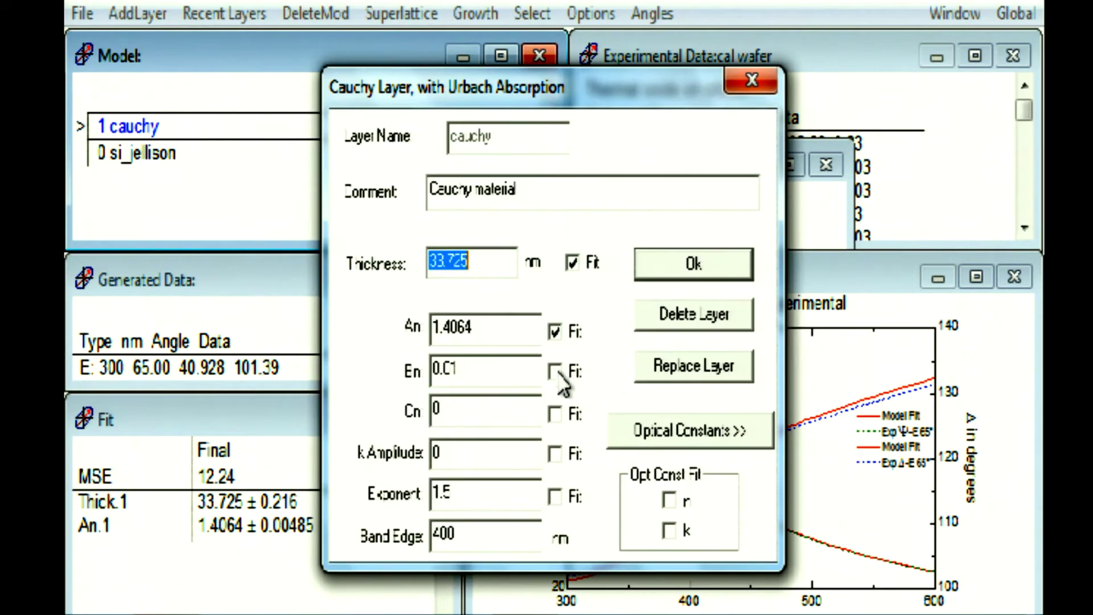
Free Bn as well and refit to 33.174 nm, An 1.4516, Bn 0.0044061, MSE 2.463.
{"action": "left_click", "coordinate": [557, 373]}
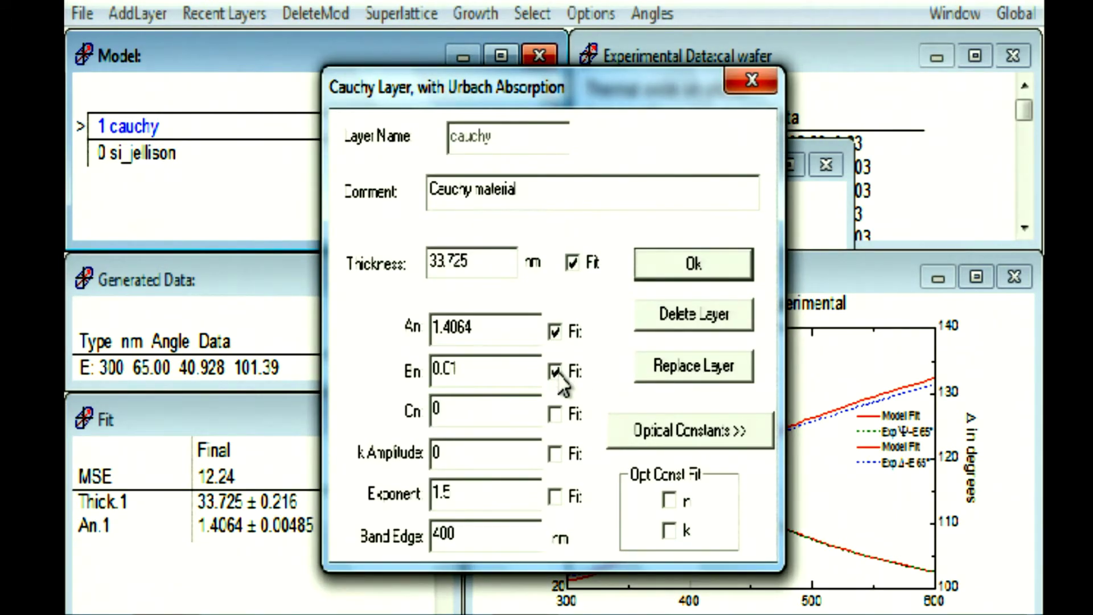
{"action": "left_click", "coordinate": [660, 268]}
{"action": "right_click", "coordinate": [276, 463]}
{"action": "left_click", "coordinate": [493, 89]}
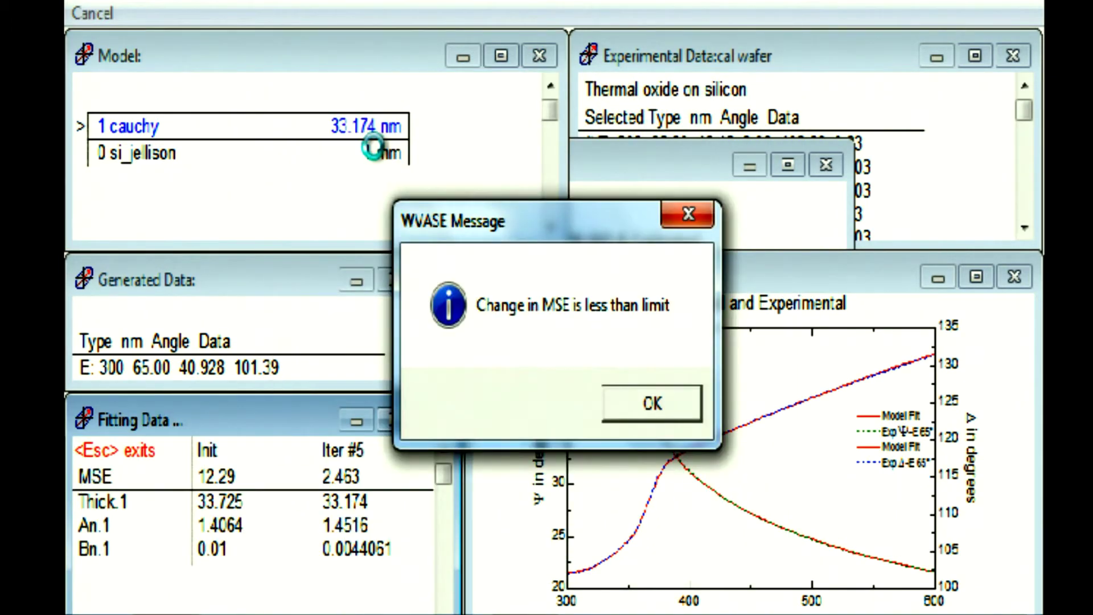
{"action": "left_click", "coordinate": [649, 402]}
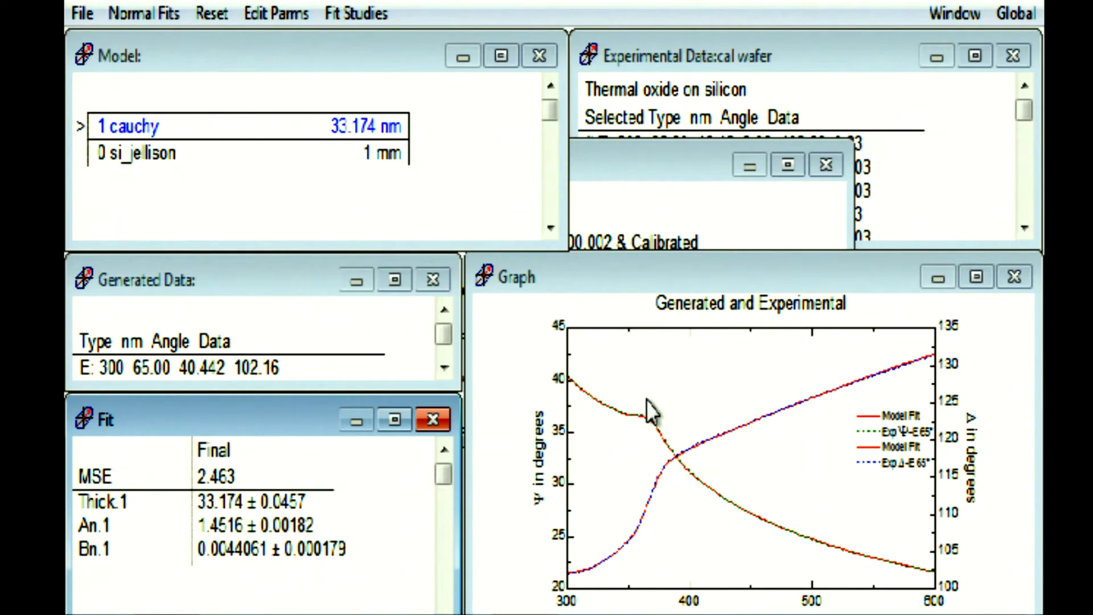
{"action": "double_click", "coordinate": [366, 132]}
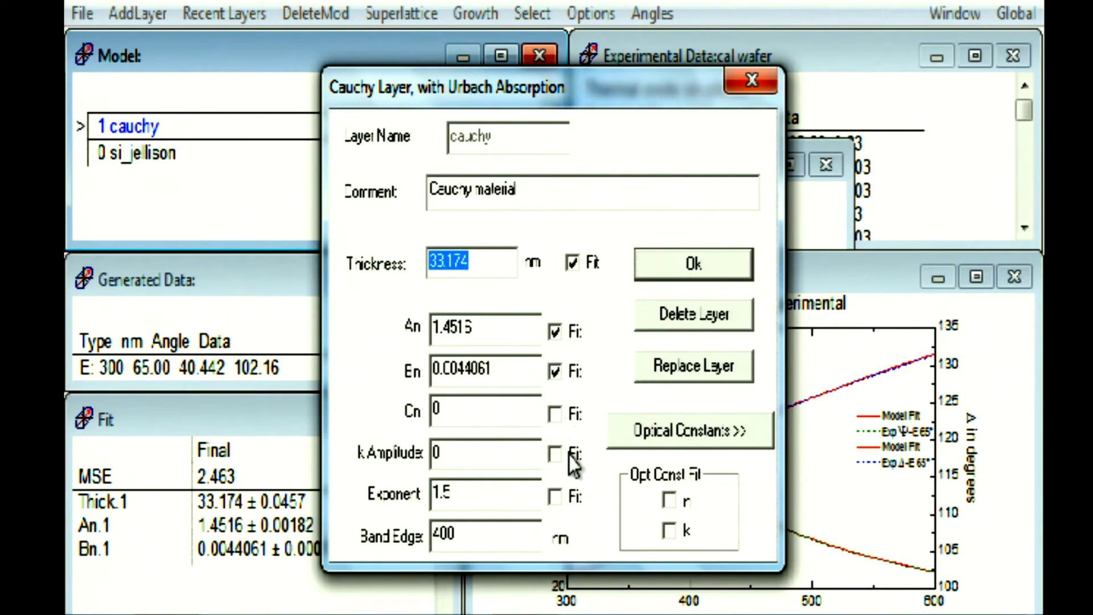
{"action": "left_click", "coordinate": [654, 265]}
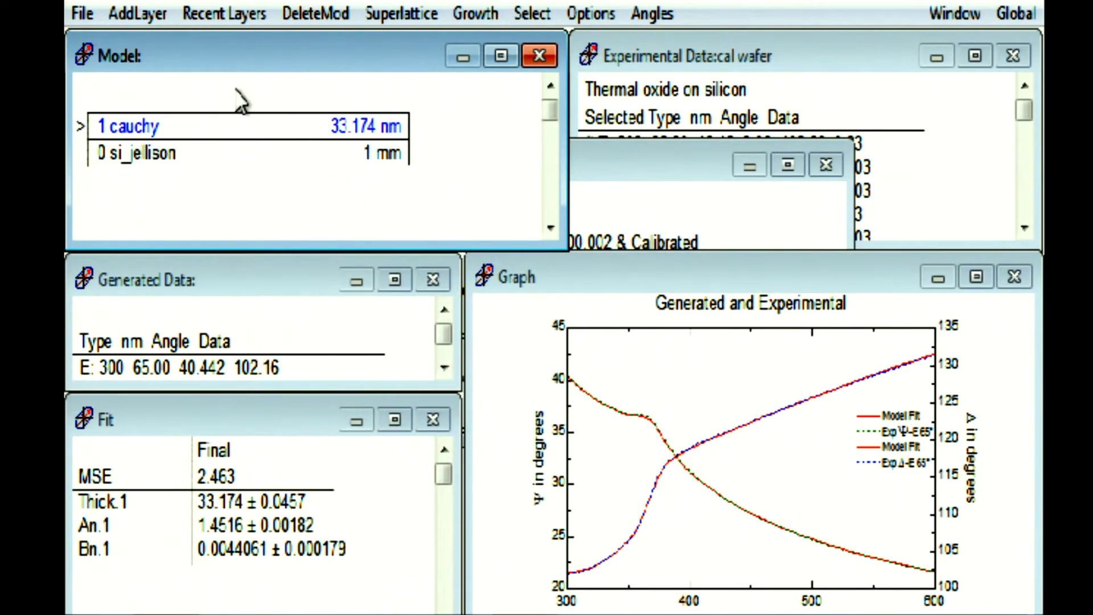
Add a SROUGH.MAT surface roughness layer on top with its thickness set to fit.
{"action": "left_click", "coordinate": [150, 17]}
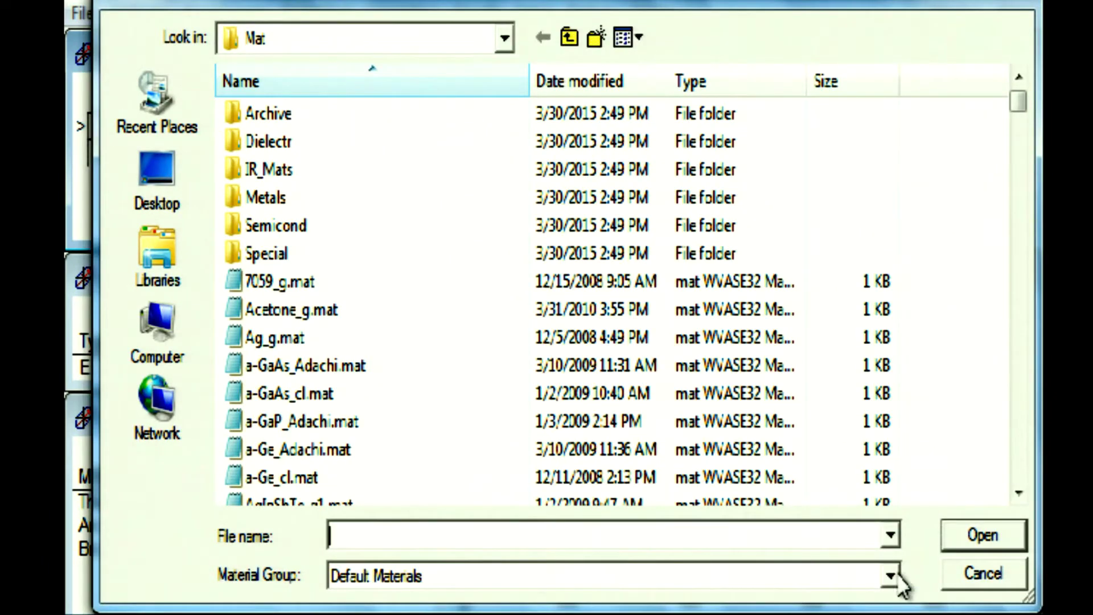
{"action": "type", "text": "sr"}
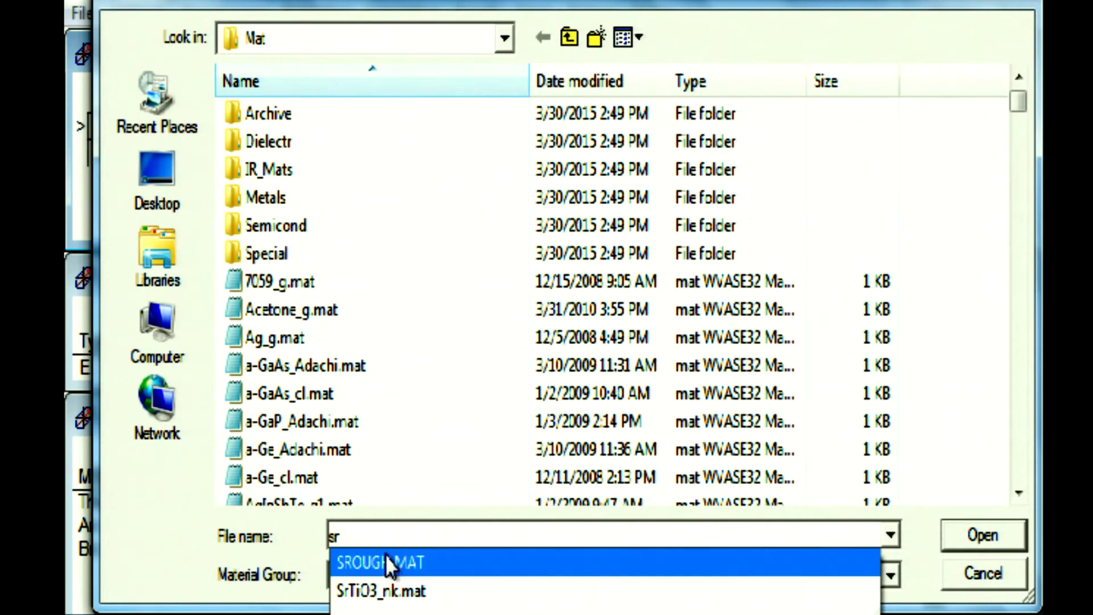
{"action": "left_click", "coordinate": [384, 556]}
{"action": "left_click", "coordinate": [1003, 538]}
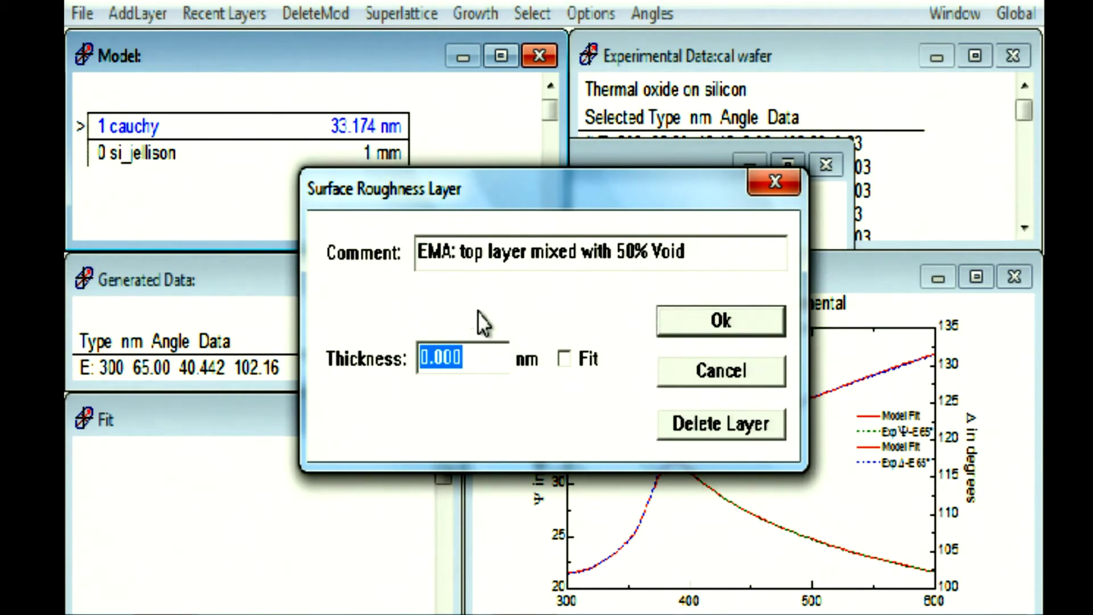
{"action": "left_click", "coordinate": [564, 358]}
{"action": "left_click", "coordinate": [701, 320]}
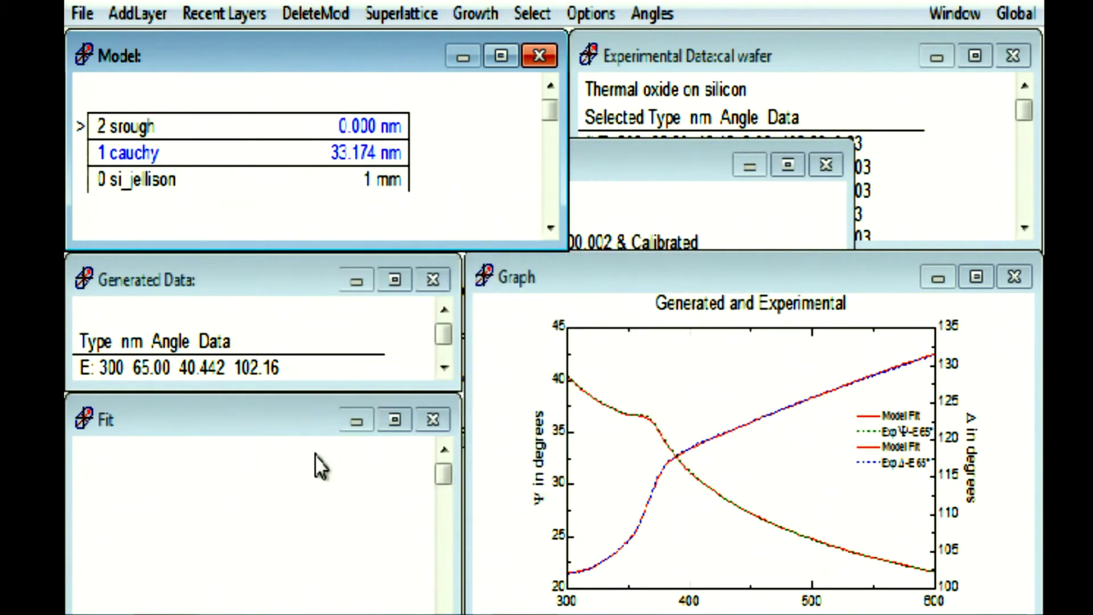
Run a normal fit, leaving roughness at 0.000 nm and MSE 2.473.
{"action": "right_click", "coordinate": [279, 463]}
{"action": "left_click", "coordinate": [325, 86]}
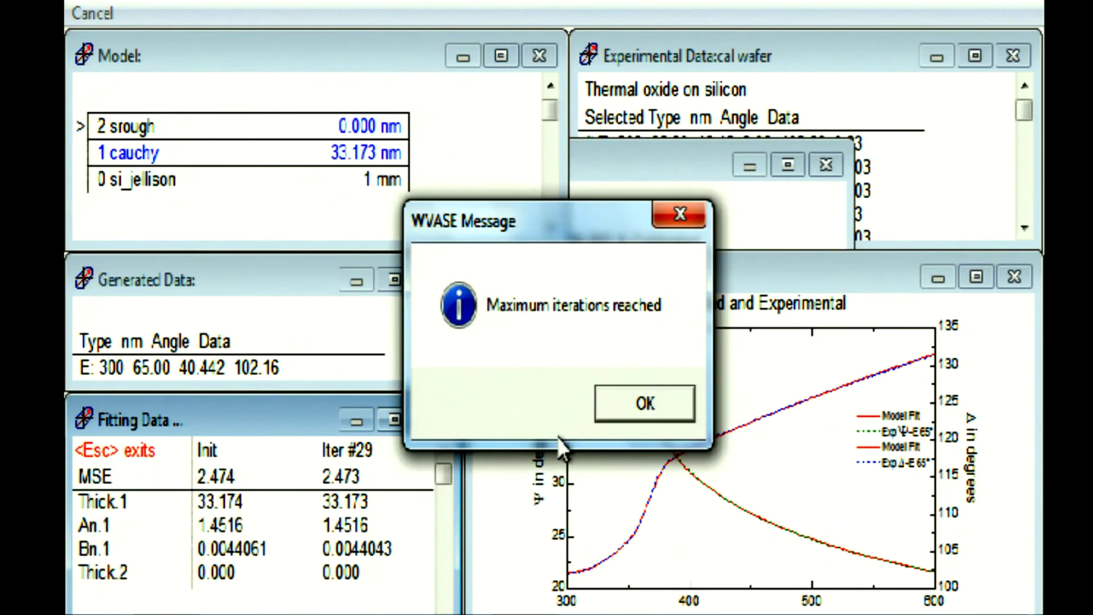
{"action": "left_click", "coordinate": [623, 421]}
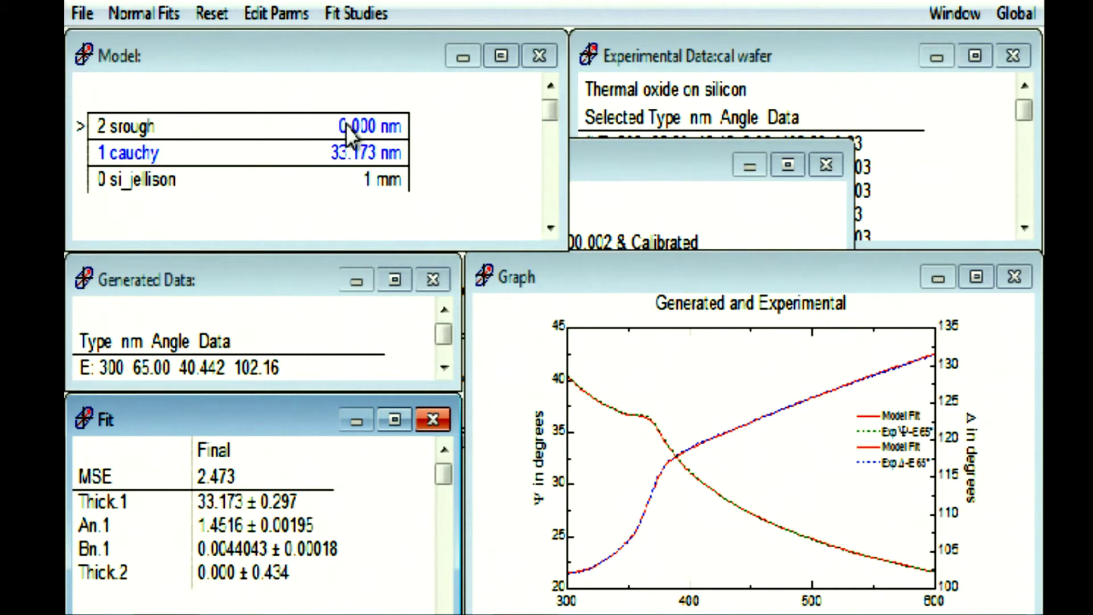
Delete the srough layer, returning to a 33.174 nm cauchy layer on si_jellison with MSE 2.463.
{"action": "right_click", "coordinate": [171, 126]}
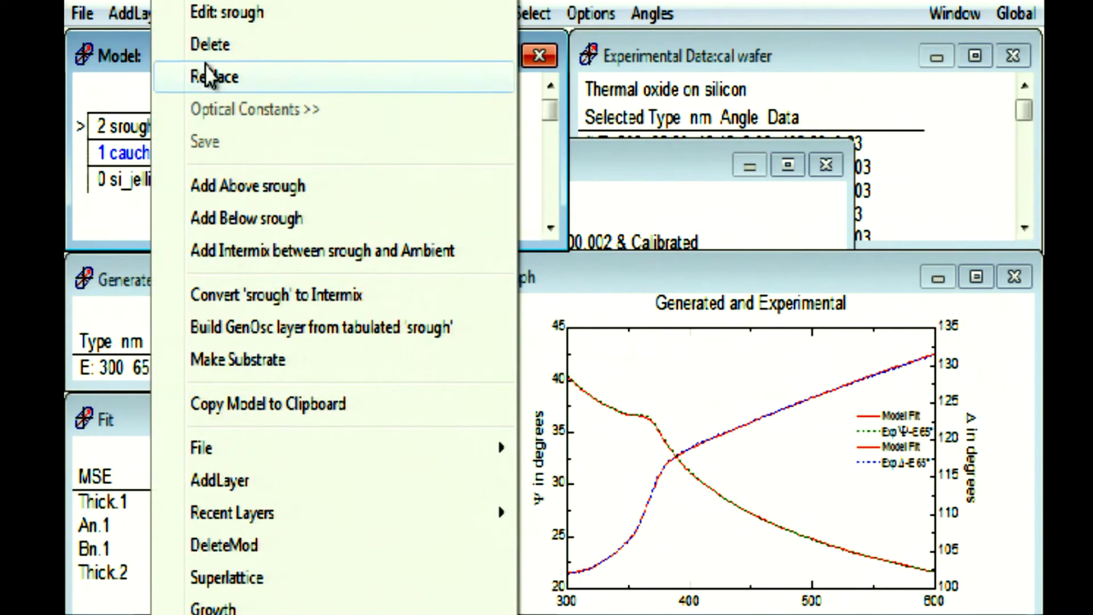
{"action": "left_click", "coordinate": [213, 41]}
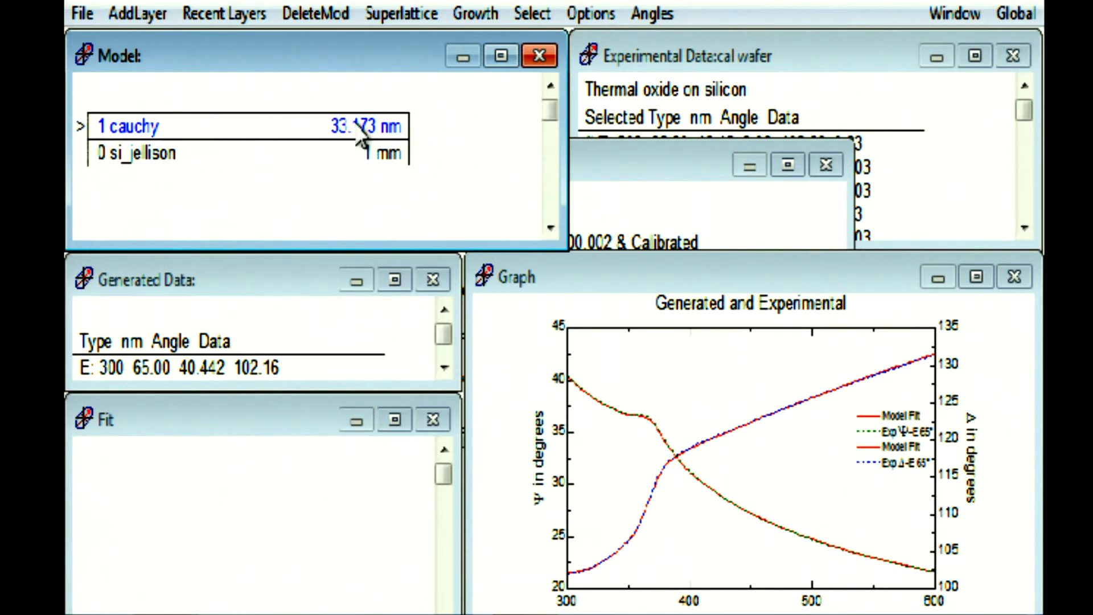
{"action": "right_click", "coordinate": [449, 121]}
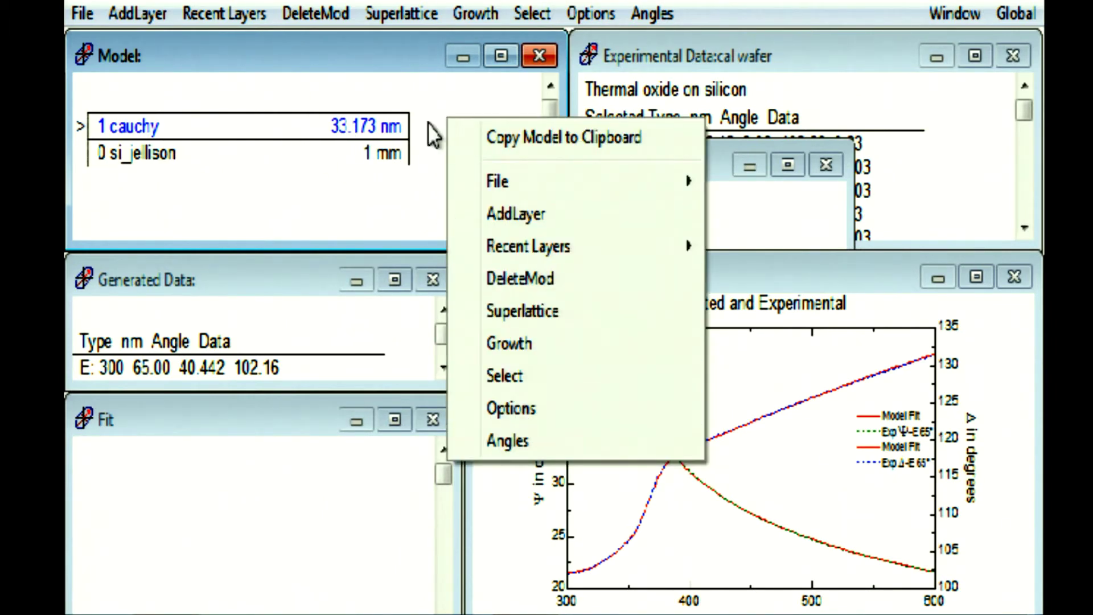
{"action": "left_click", "coordinate": [509, 408]}
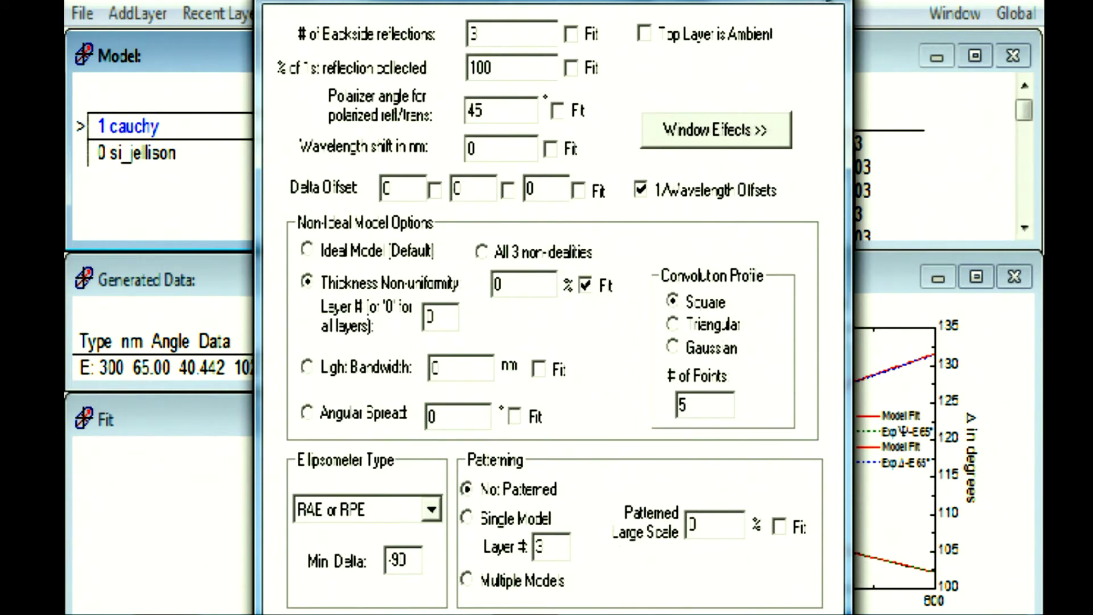
{"action": "key", "text": "Return"}
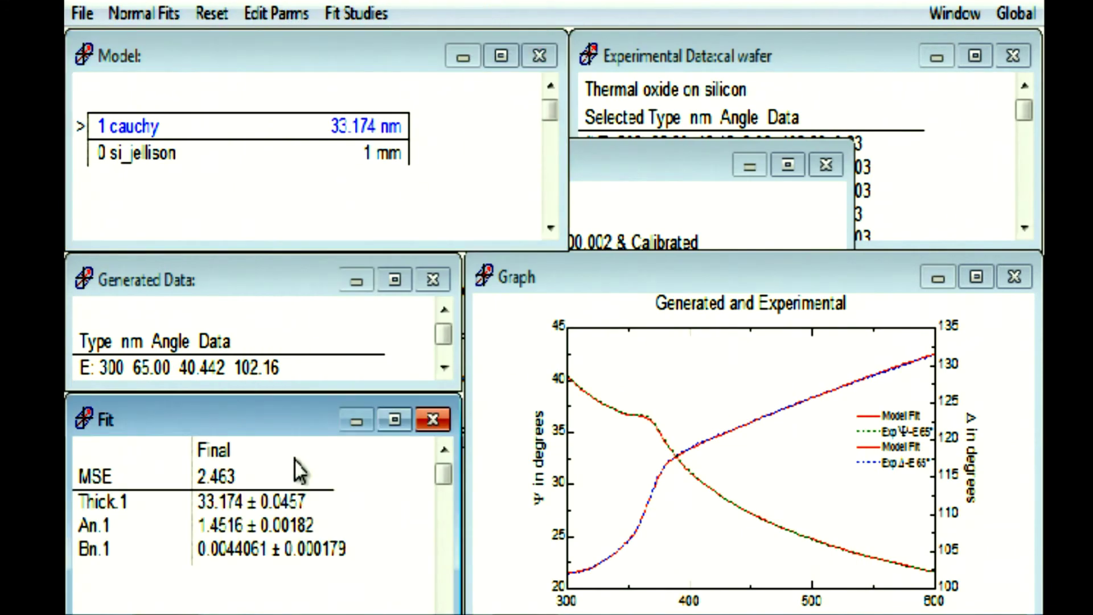
Plot only the current cauchy layer's refractive index n versus wavelength.
{"action": "right_click", "coordinate": [650, 373]}
{"action": "right_click", "coordinate": [351, 481]}
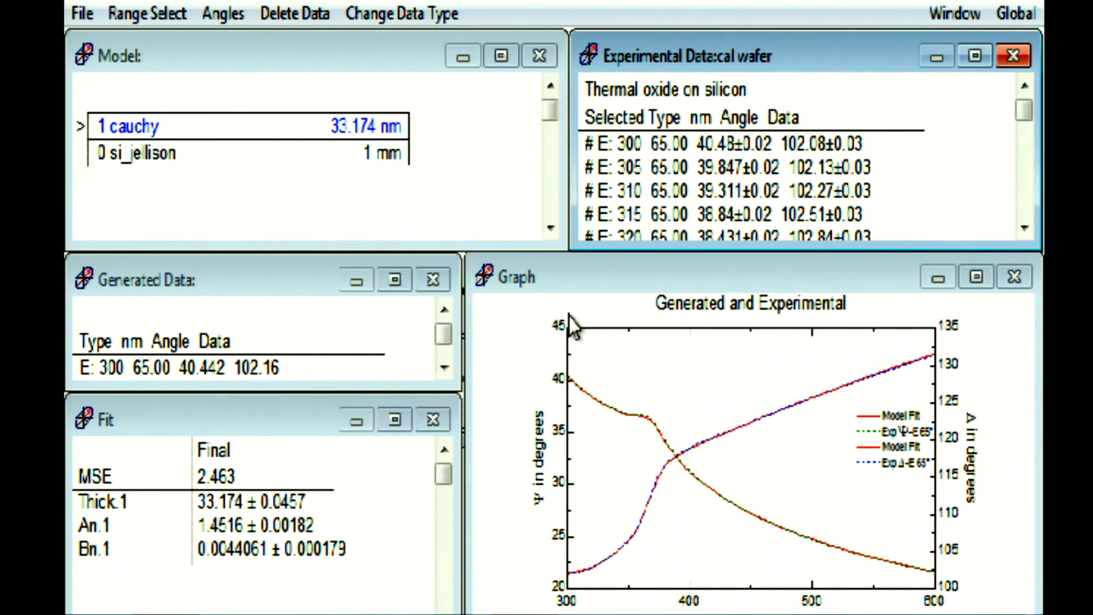
{"action": "right_click", "coordinate": [523, 347]}
{"action": "mouse_move", "coordinate": [576, 476]}
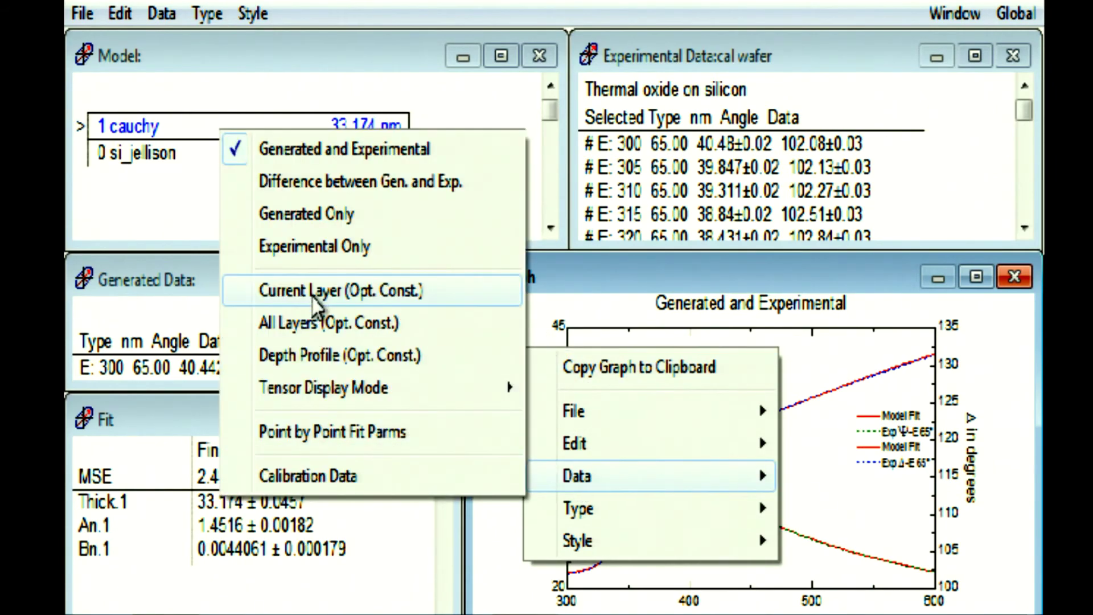
{"action": "left_click", "coordinate": [314, 290]}
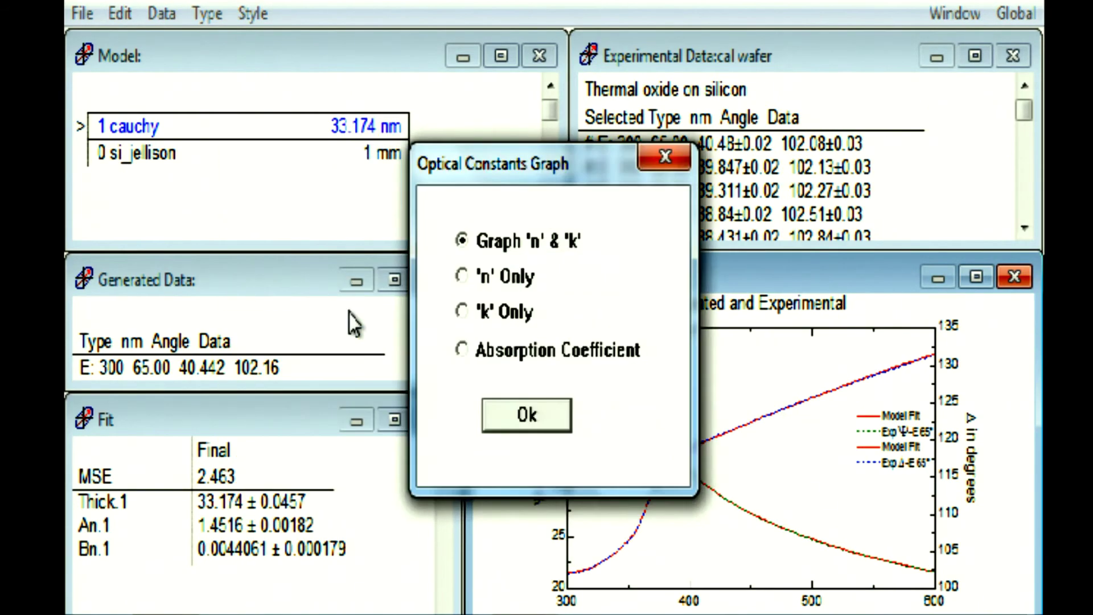
{"action": "left_click", "coordinate": [464, 276]}
{"action": "left_click", "coordinate": [527, 412]}
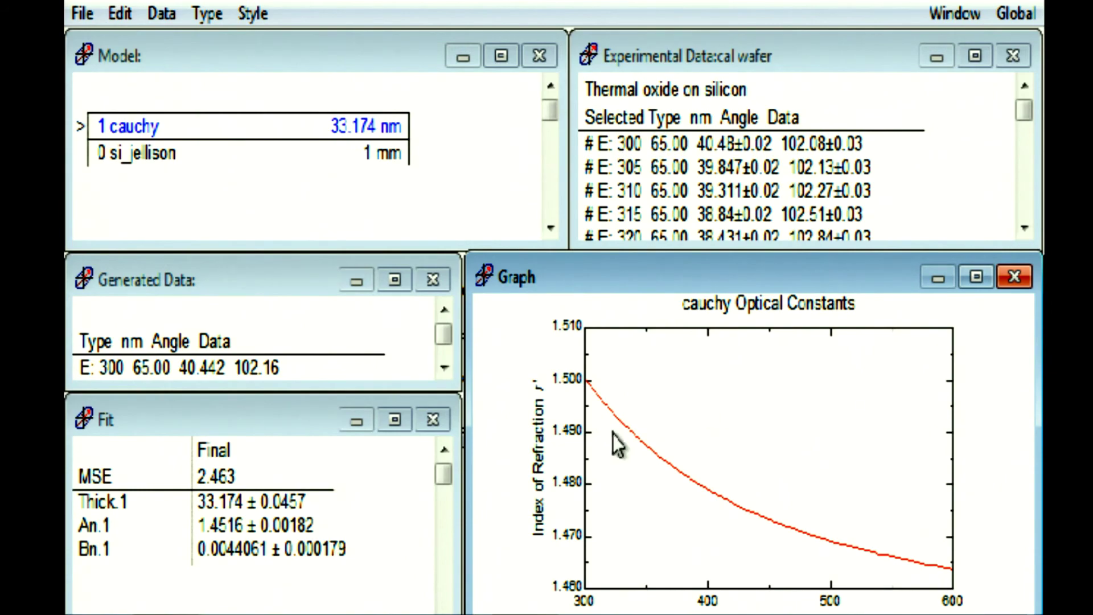
Copy the n curve data points in ASCII to the clipboard.
{"action": "right_click", "coordinate": [671, 382]}
{"action": "mouse_move", "coordinate": [768, 239]}
{"action": "mouse_move", "coordinate": [564, 297]}
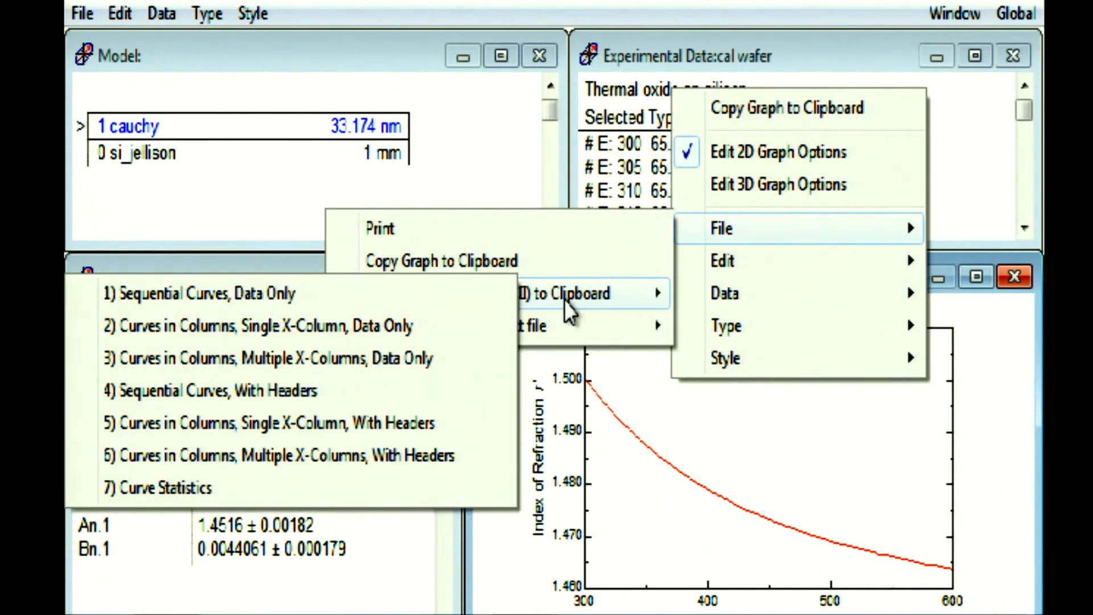
{"action": "left_click", "coordinate": [280, 428]}
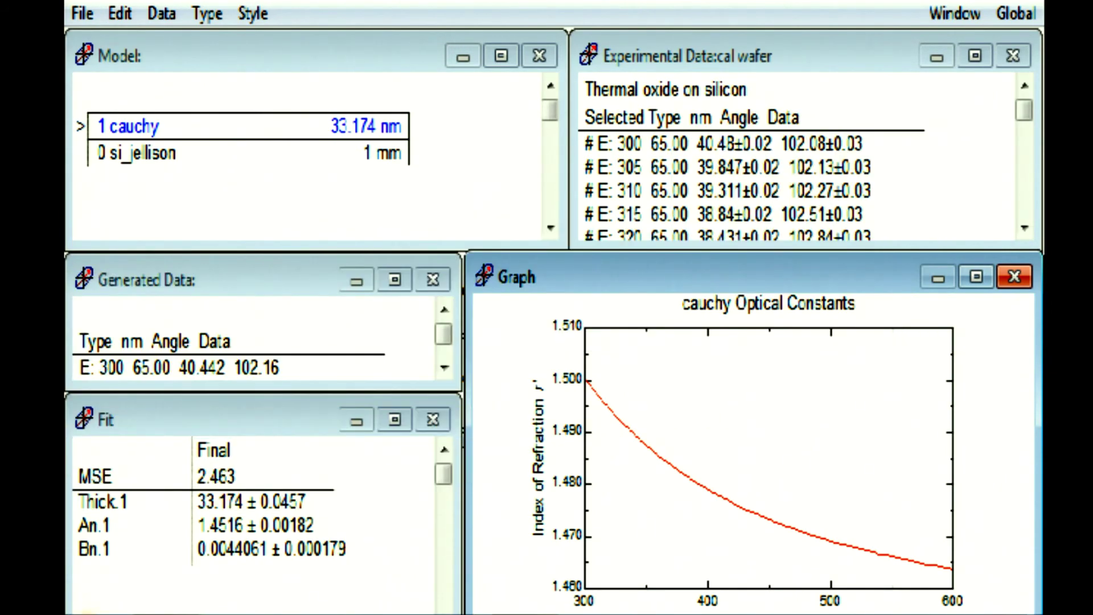
Start a blank Excel workbook and paste the refractive-index data at A1.
{"action": "key", "text": "super"}
{"action": "left_click", "coordinate": [146, 166]}
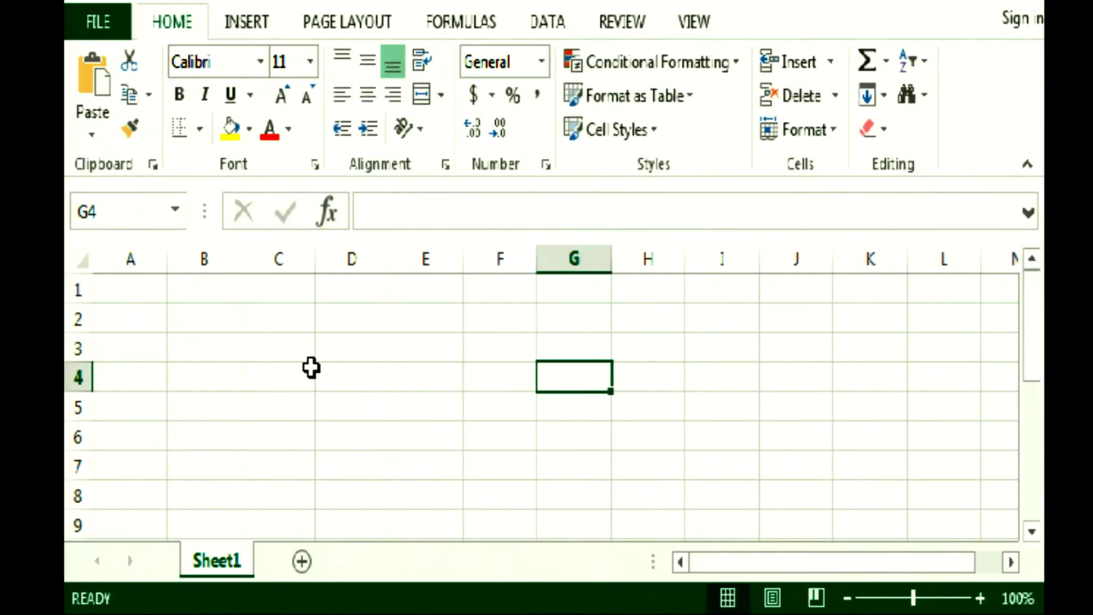
{"action": "left_click", "coordinate": [154, 291]}
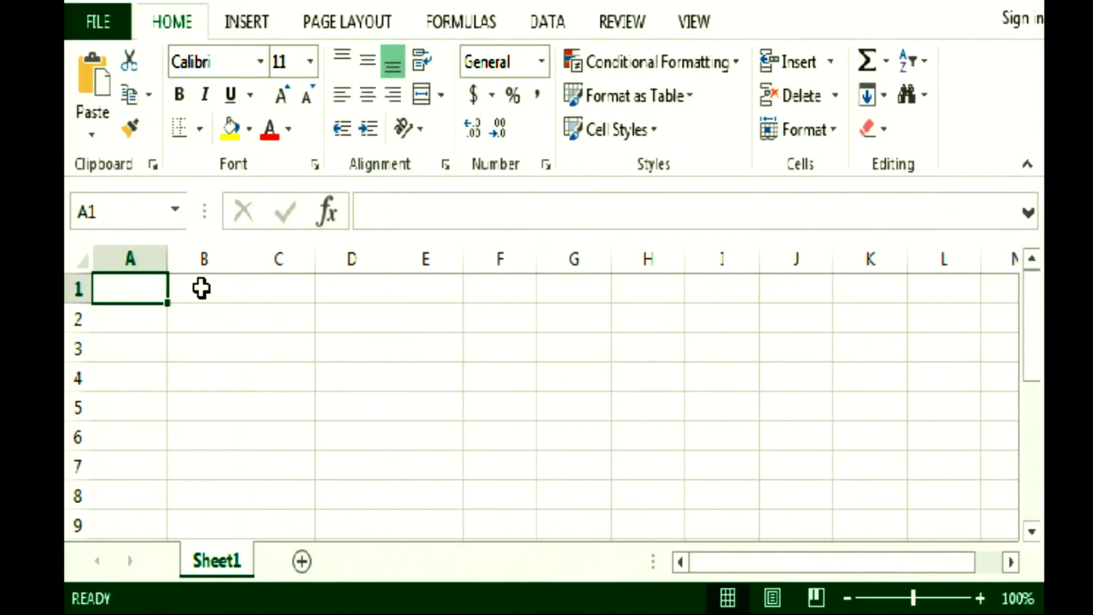
{"action": "key", "text": "ctrl+v"}
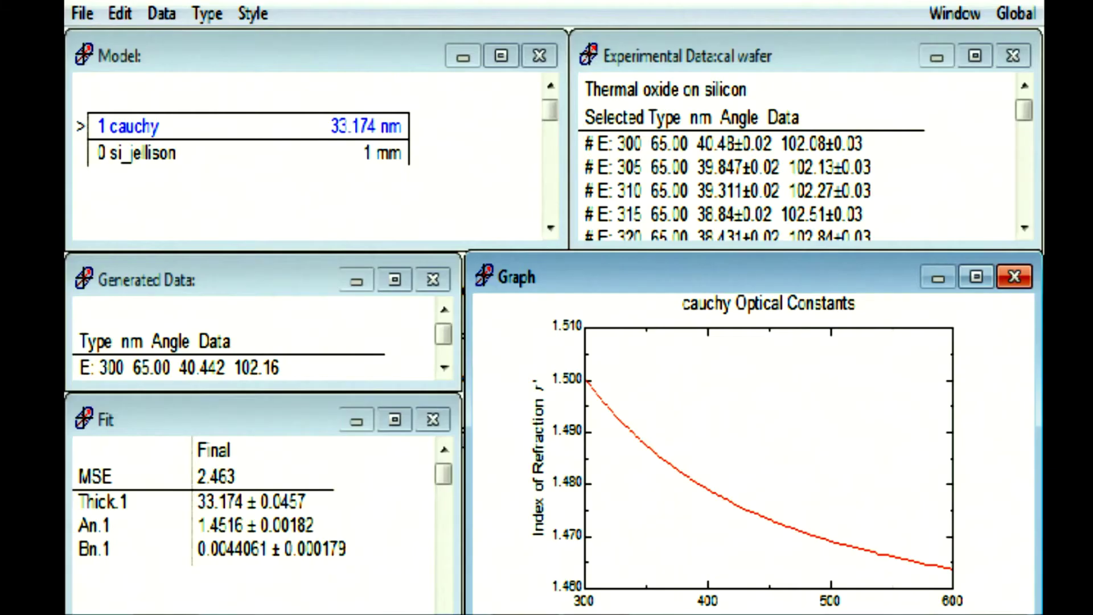
Switch the WVASE32 graph back to Generated and Experimental Psi and Delta.
{"action": "right_click", "coordinate": [631, 312]}
{"action": "mouse_move", "coordinate": [695, 472]}
{"action": "left_click", "coordinate": [459, 29]}
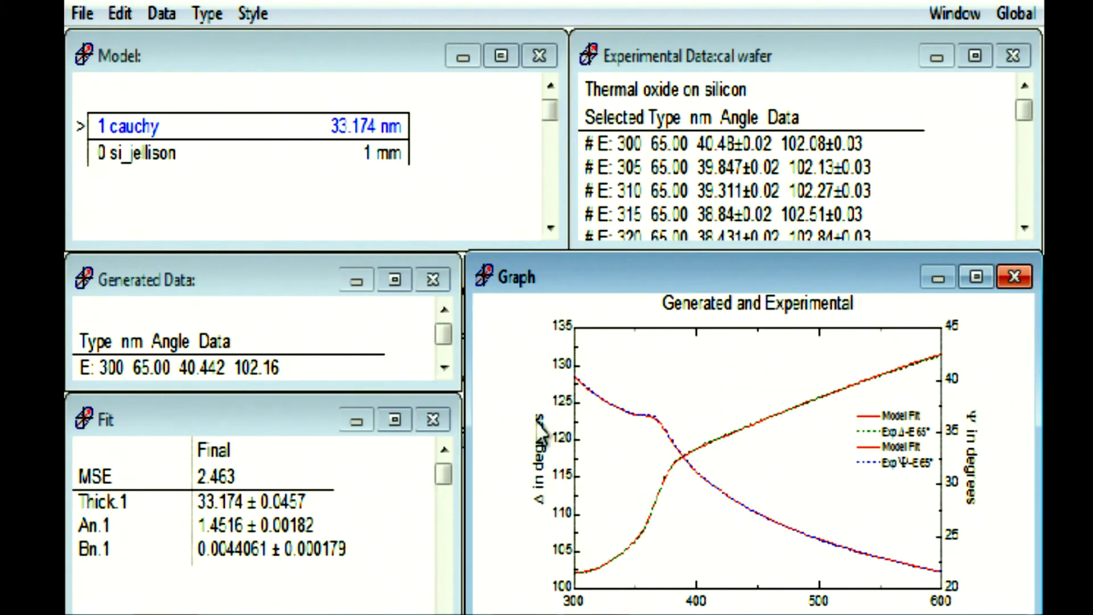
Copy the Psi/Delta curves in columns with headers and paste them into Excel at F1.
{"action": "right_click", "coordinate": [663, 364]}
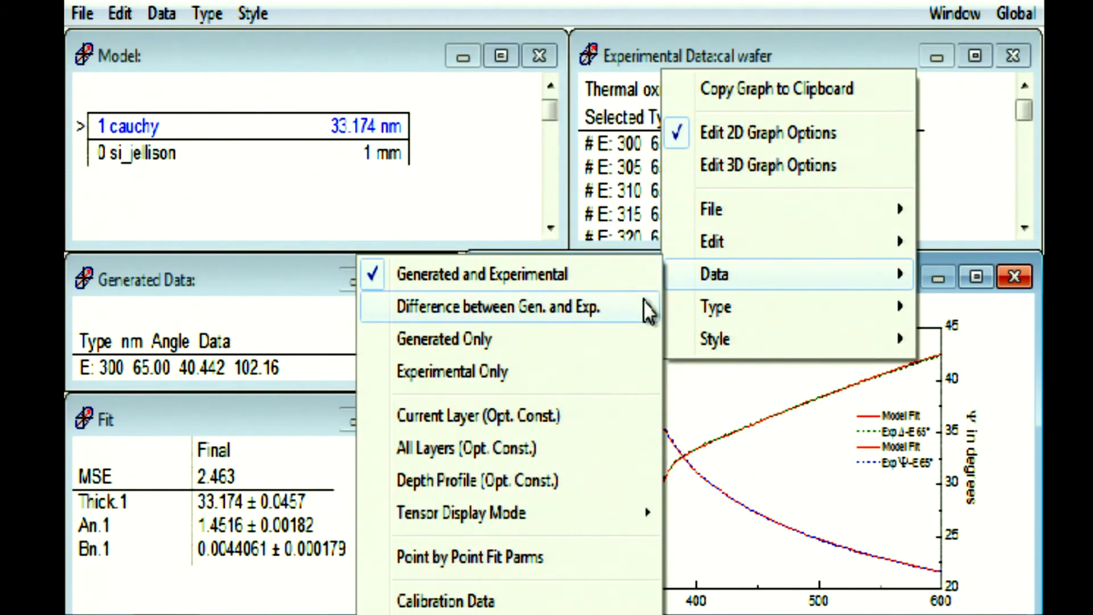
{"action": "mouse_move", "coordinate": [724, 211]}
{"action": "mouse_move", "coordinate": [563, 279]}
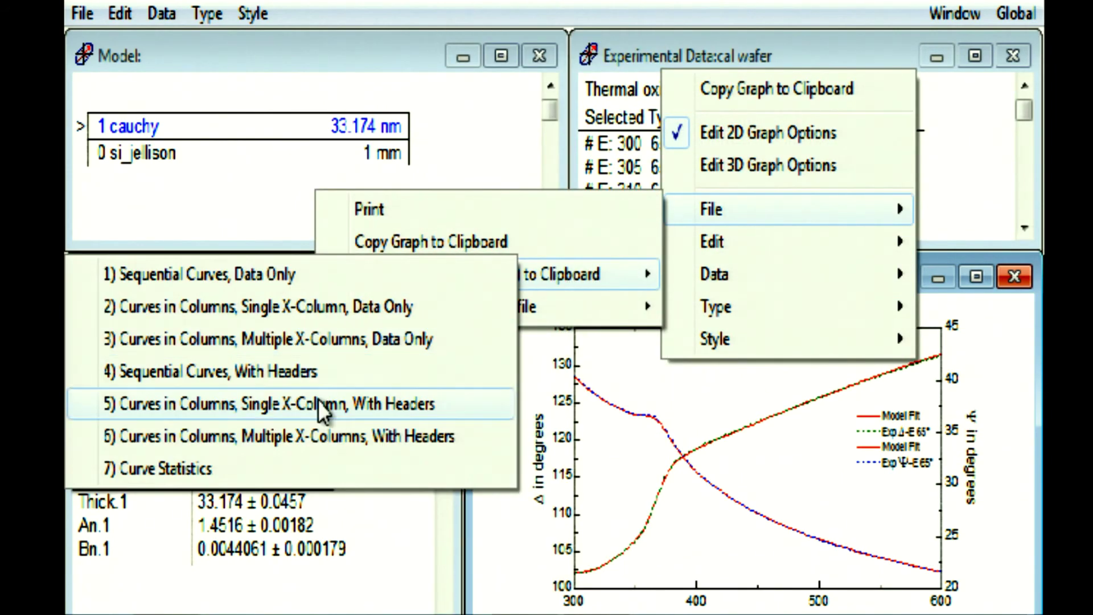
{"action": "left_click", "coordinate": [318, 403]}
{"action": "key", "text": "alt+Tab"}
{"action": "left_click", "coordinate": [503, 298]}
{"action": "key", "text": "ctrl+v"}
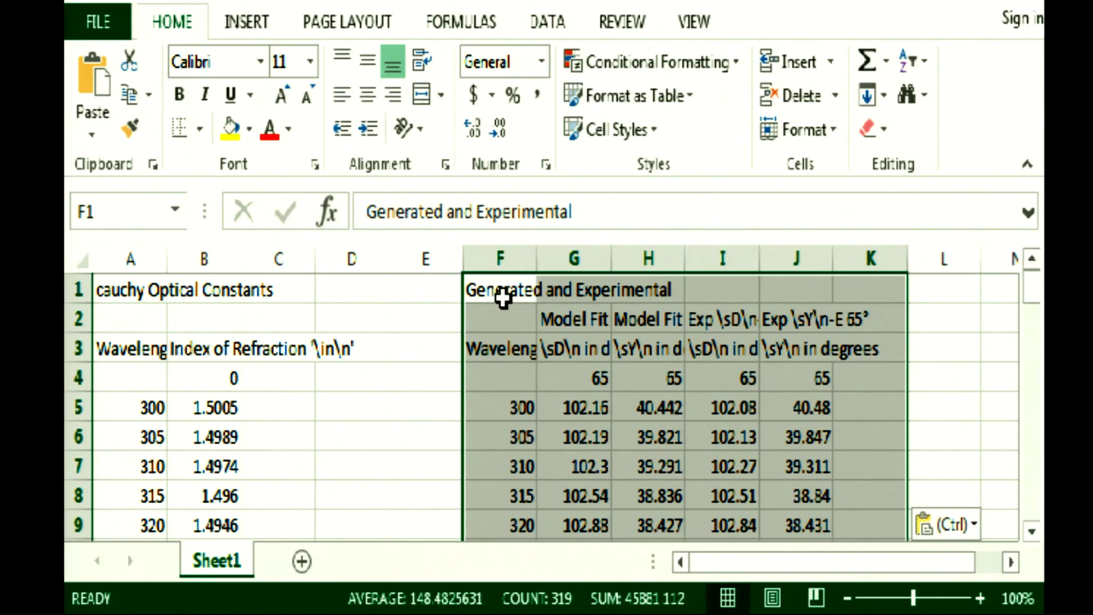
{"action": "key", "text": "alt+Tab"}
Move the hardware angle of incidence to 90, then exit WVASE32 confirming Yes.
{"action": "left_click", "coordinate": [915, 17]}
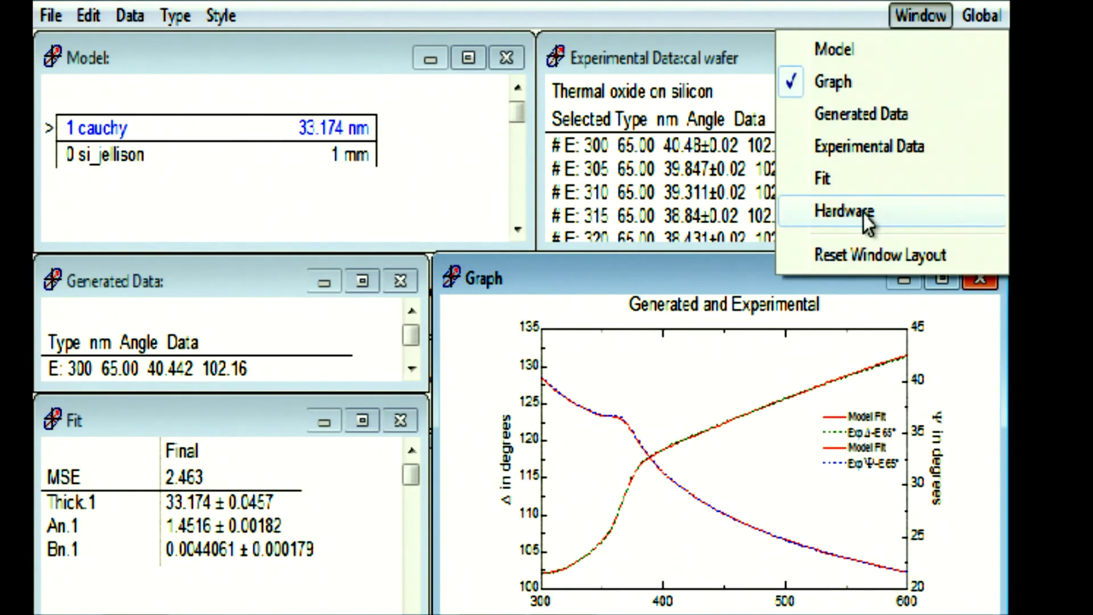
{"action": "left_click", "coordinate": [939, 210]}
{"action": "right_click", "coordinate": [636, 221]}
{"action": "mouse_move", "coordinate": [692, 326]}
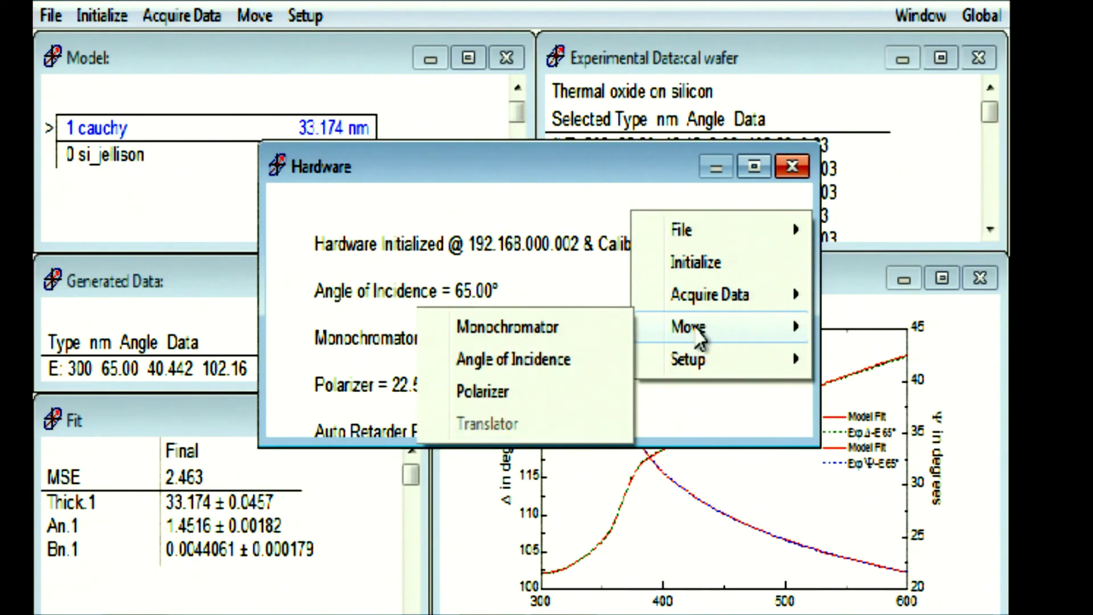
{"action": "left_click", "coordinate": [535, 360]}
{"action": "type", "text": "90"}
{"action": "left_click", "coordinate": [471, 405]}
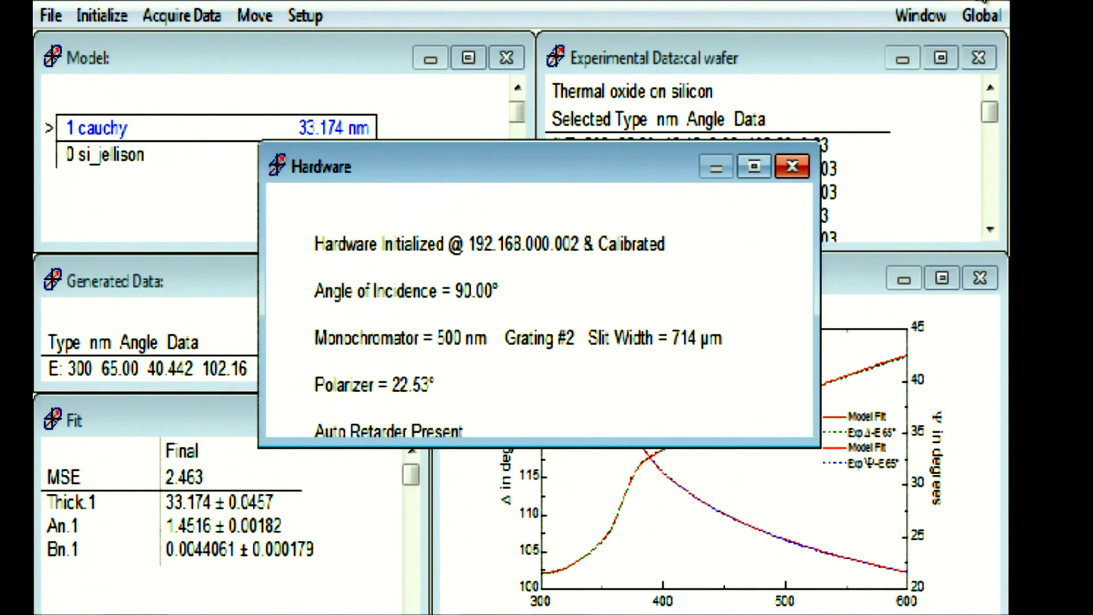
{"action": "left_click", "coordinate": [985, 2]}
{"action": "left_click", "coordinate": [481, 414]}
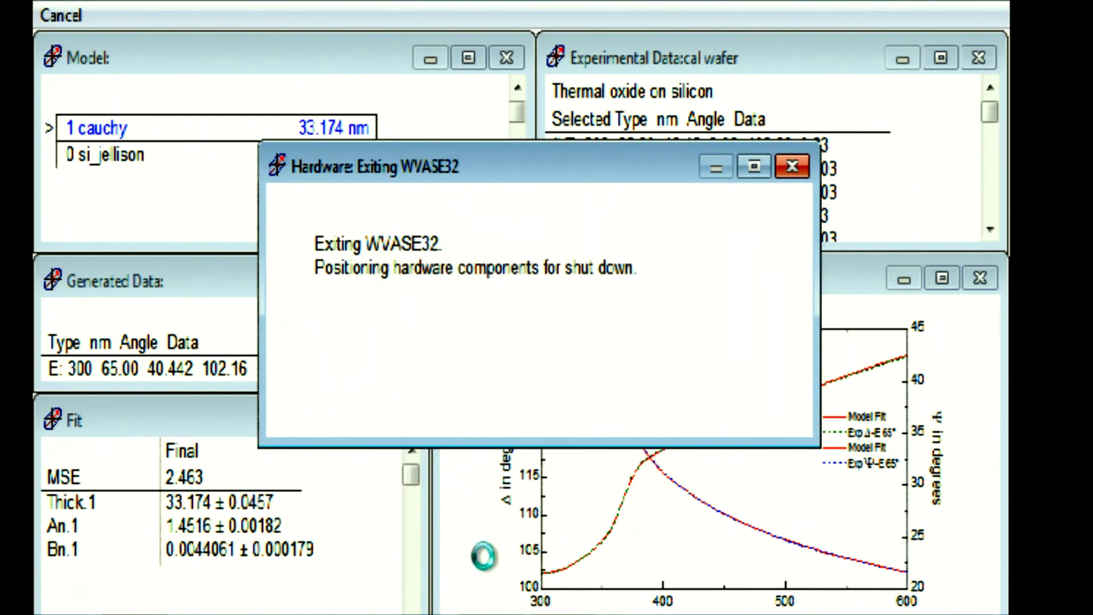